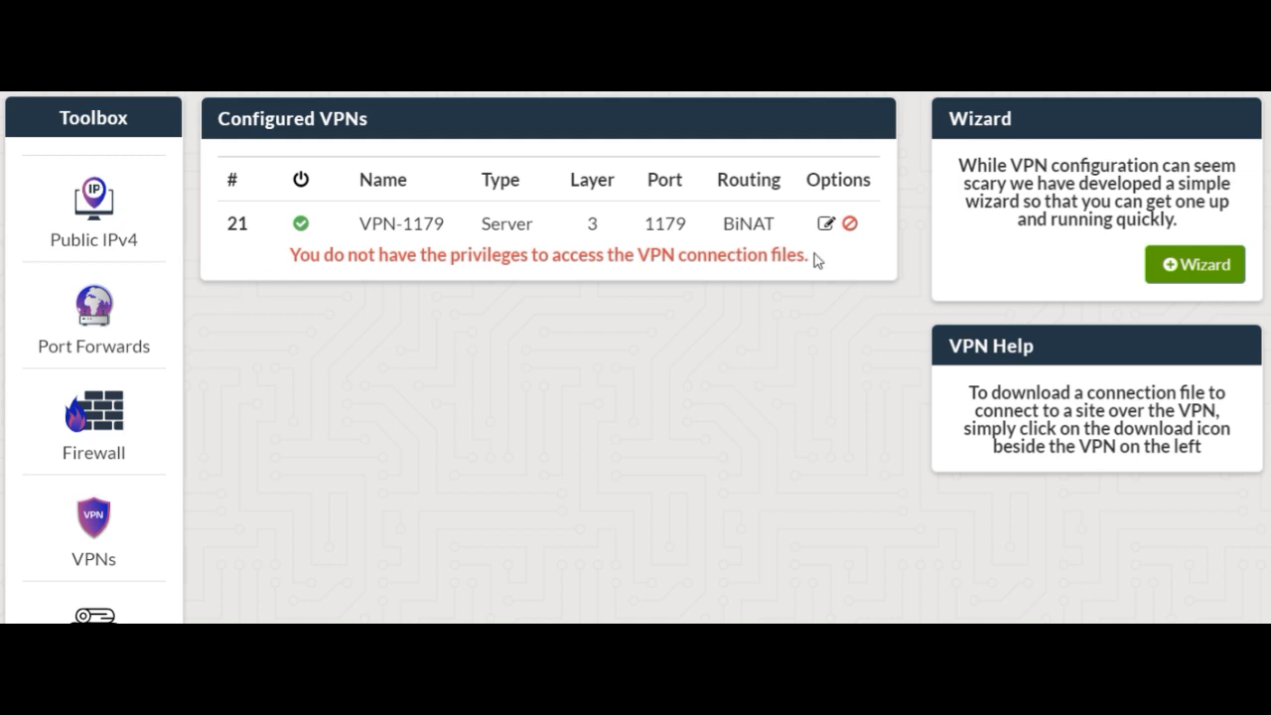
Start a new VPN server in the wizard using a Layer 2 connection and bridge it to the LAN2 port
left_click(1201, 276)
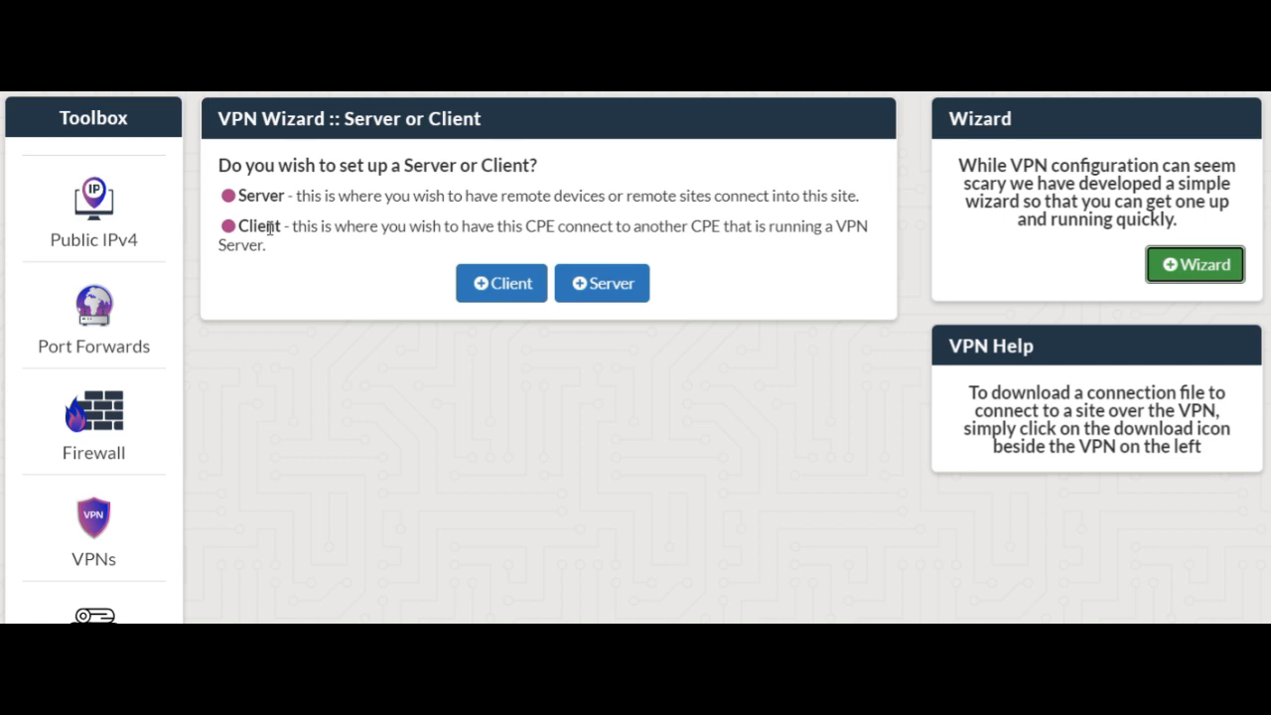
left_click(625, 288)
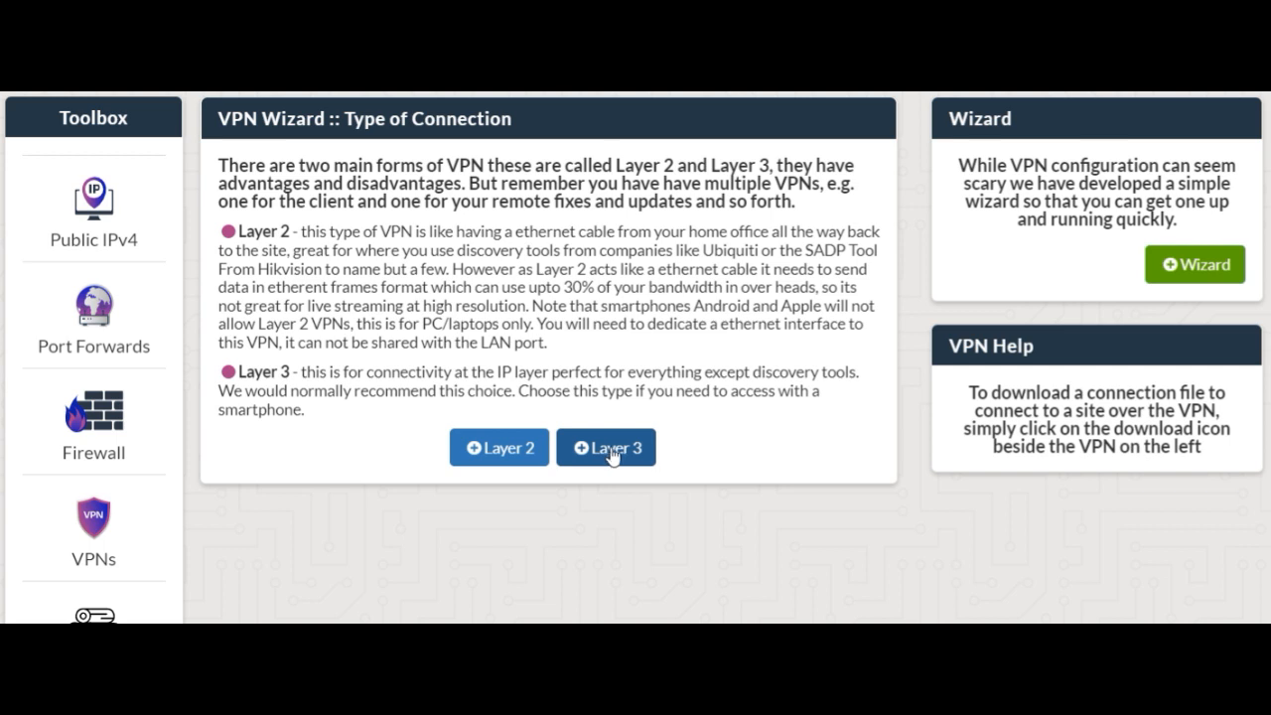
left_click(502, 449)
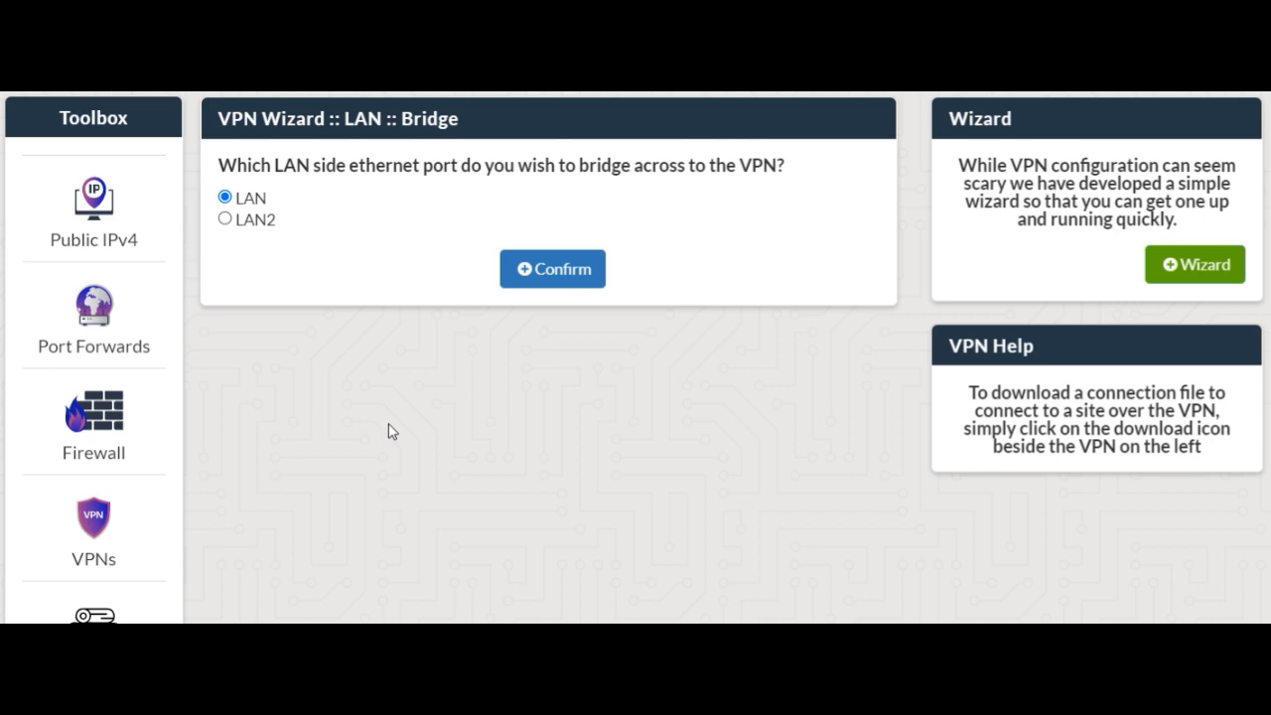
left_click(229, 220)
left_click(542, 270)
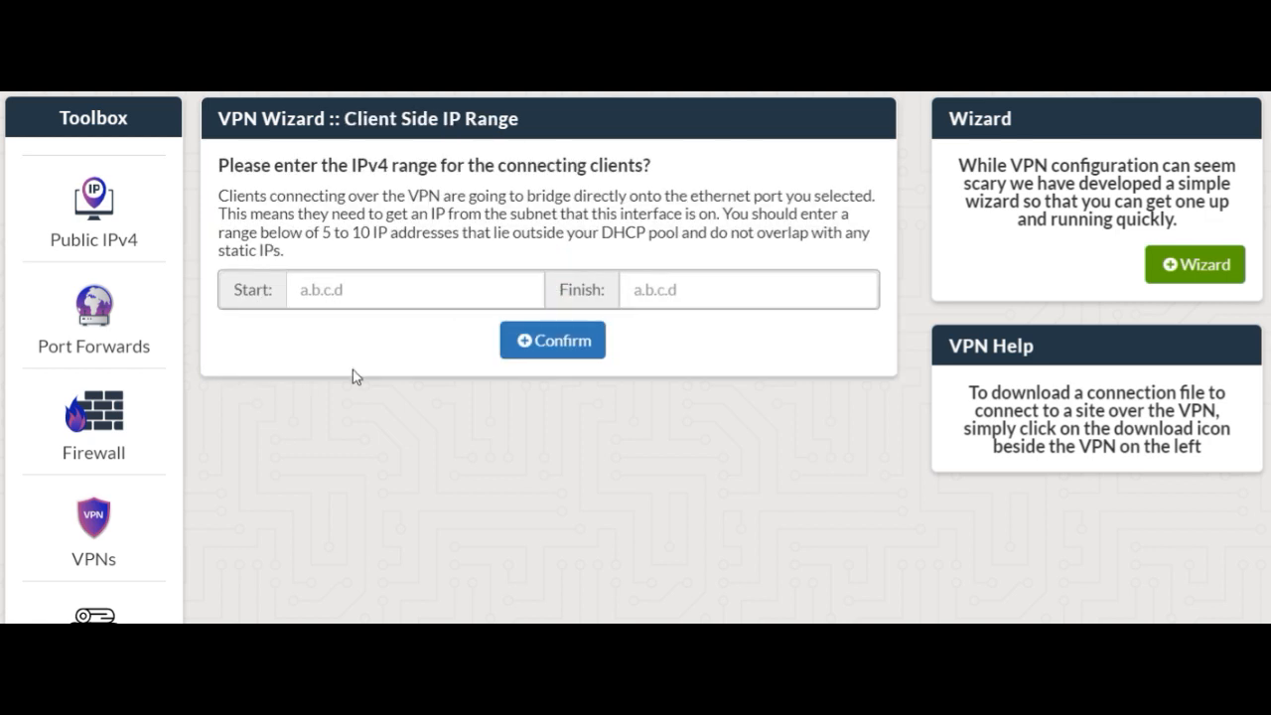
Begin the start address of the client IPv4 range with 192.168.1
left_click(329, 284)
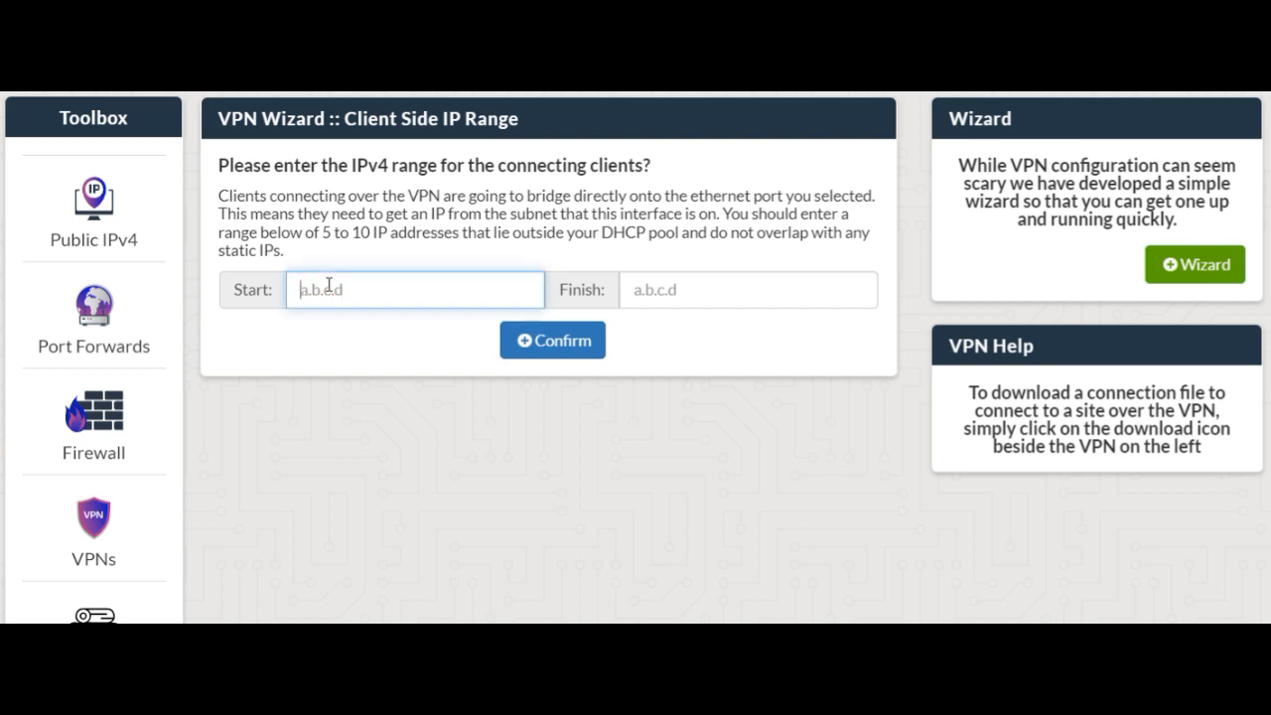
type("192.168.1.10")
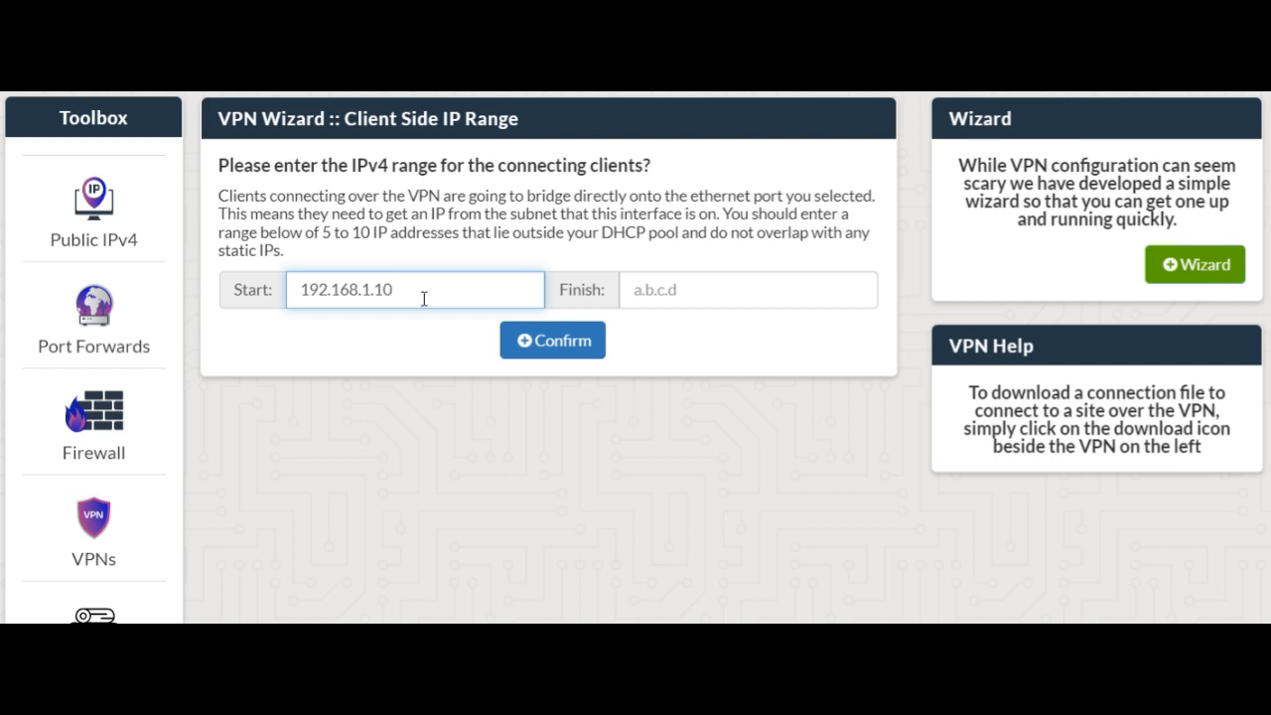
type("->100")
type(", 150")
key("Left")
key("Left")
key("Left")
key("Left")
key("Left")
key("Left")
key("Left")
key("Left")
key("Left")
key("Left")
key("Left")
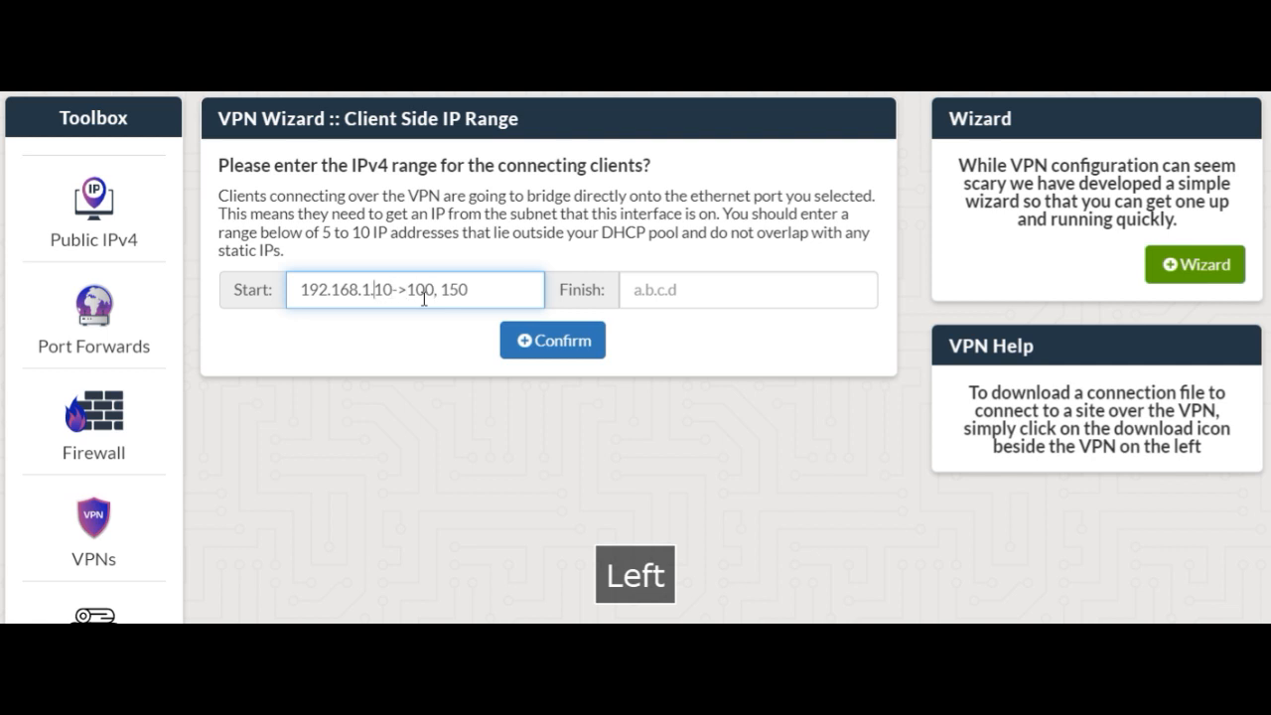
key("Right")
key("Right")
key("Right")
key("Right")
key("Right")
key("Right")
key("Right")
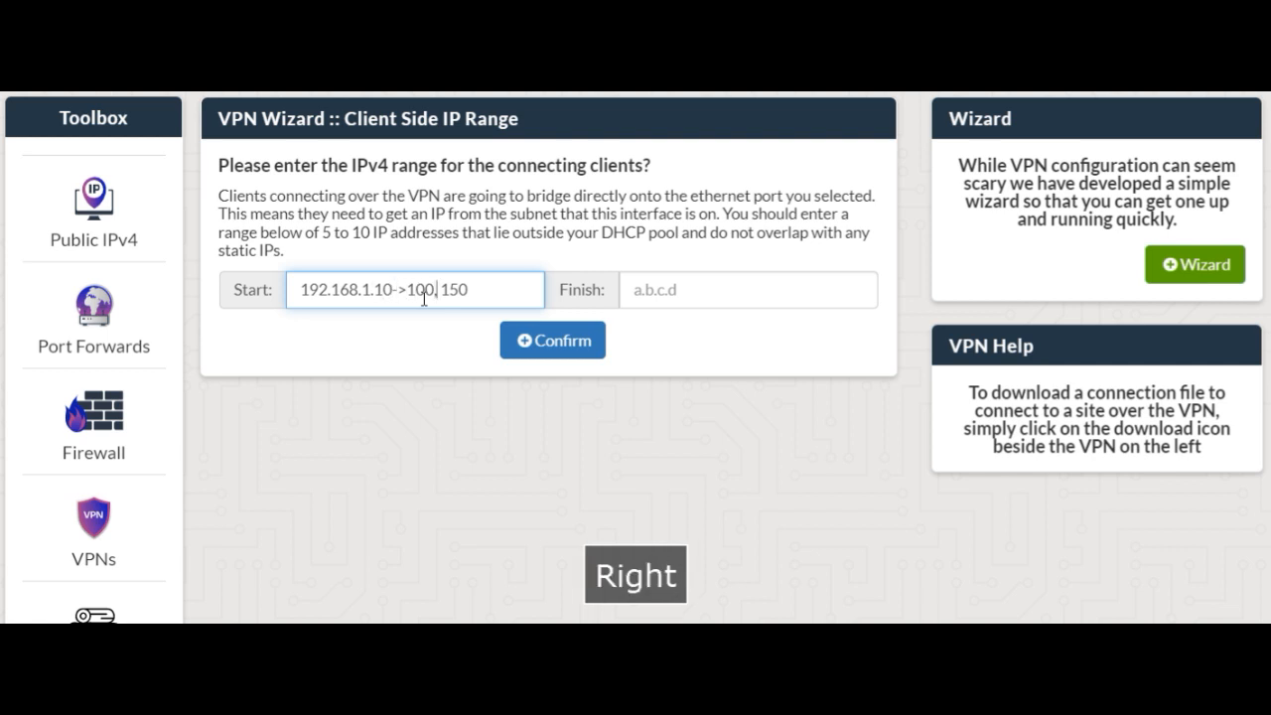
key("Left")
key("Right")
key("Right")
key("Right")
key("Right")
key("Right")
key("BackSpace")
key("BackSpace")
key("BackSpace")
key("BackSpace")
key("BackSpace")
key("BackSpace")
key("BackSpace")
key("BackSpace")
key("BackSpace")
key("BackSpace")
key("BackSpace")
key("BackSpace")
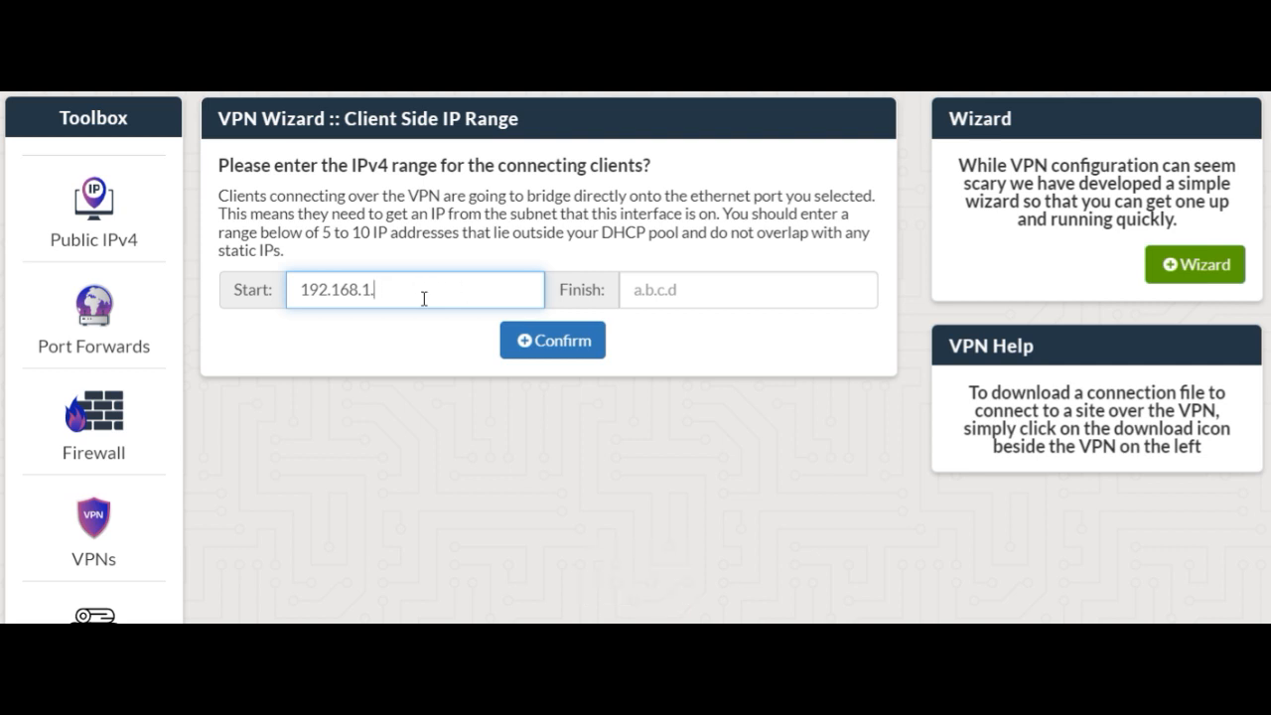
Complete the client range with start address 192.168.1.5 and finish address 192.168.1.9, and confirm it
type("5")
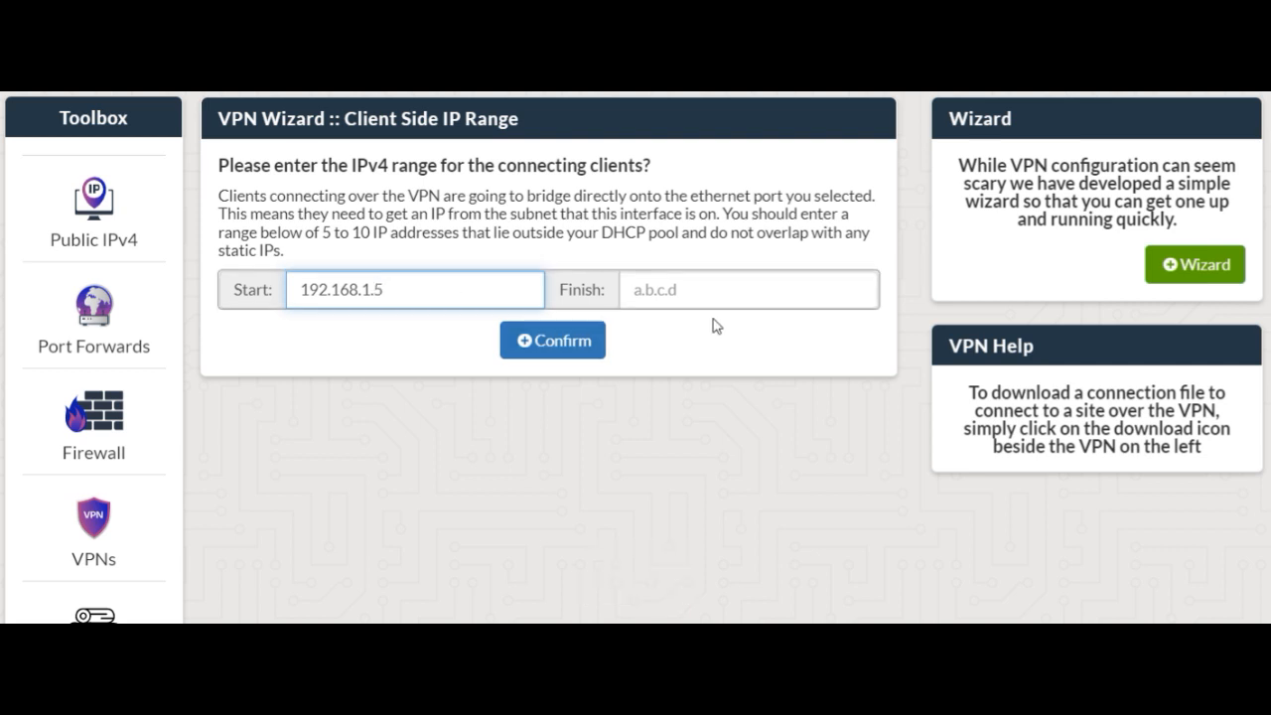
left_click(689, 290)
type("192.1")
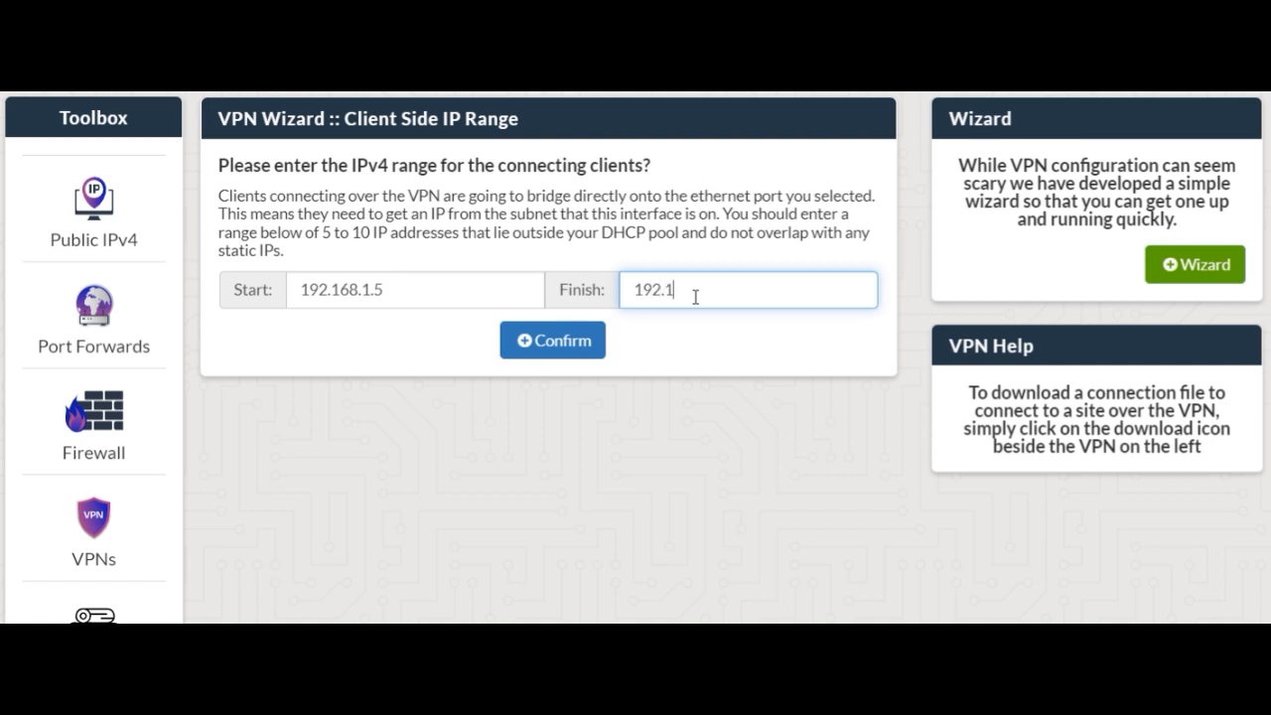
type("68.1.9")
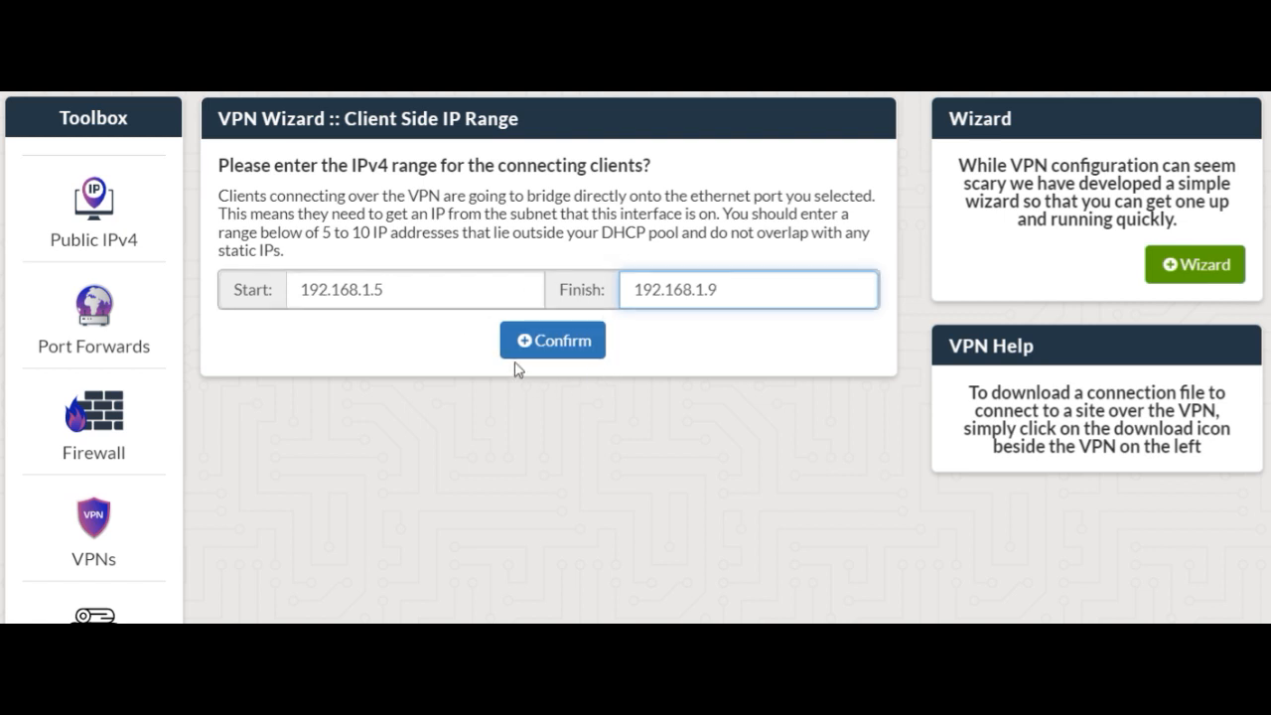
left_click(546, 343)
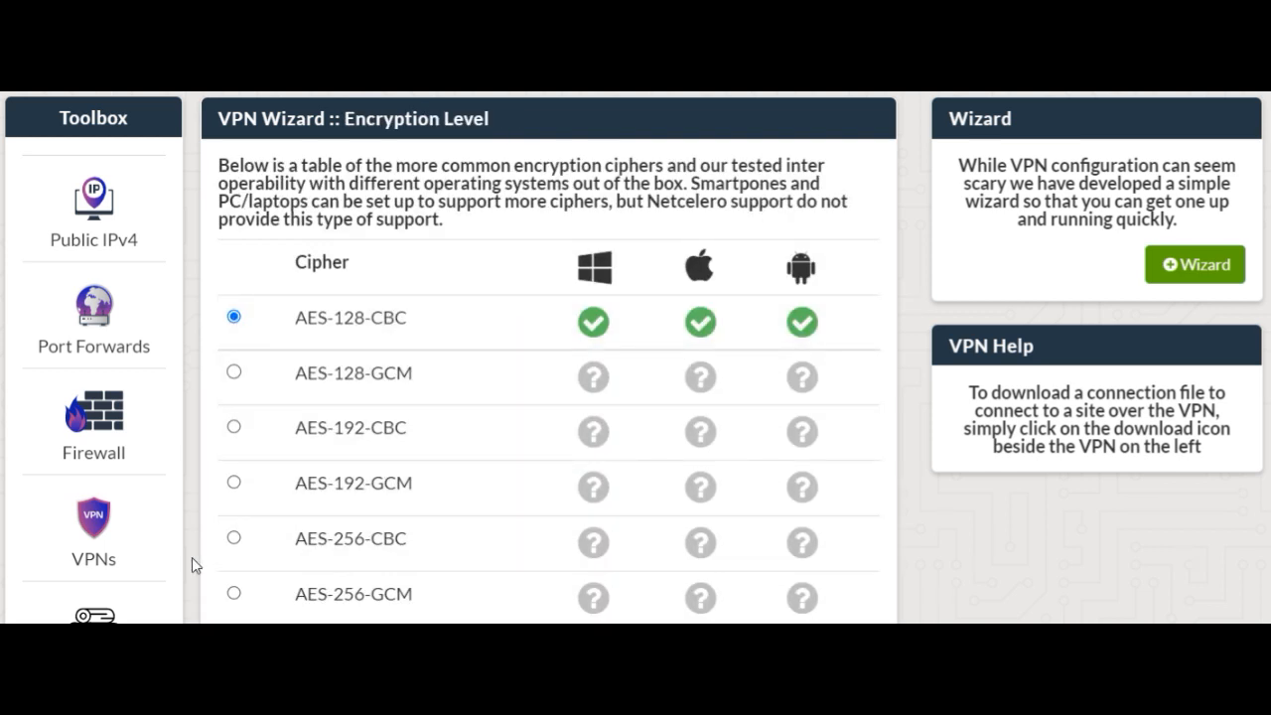
Create the Layer 2 VPN server with the AES-128-CBC cipher and dismiss the success notice
scroll(191, 557, "down", 2)
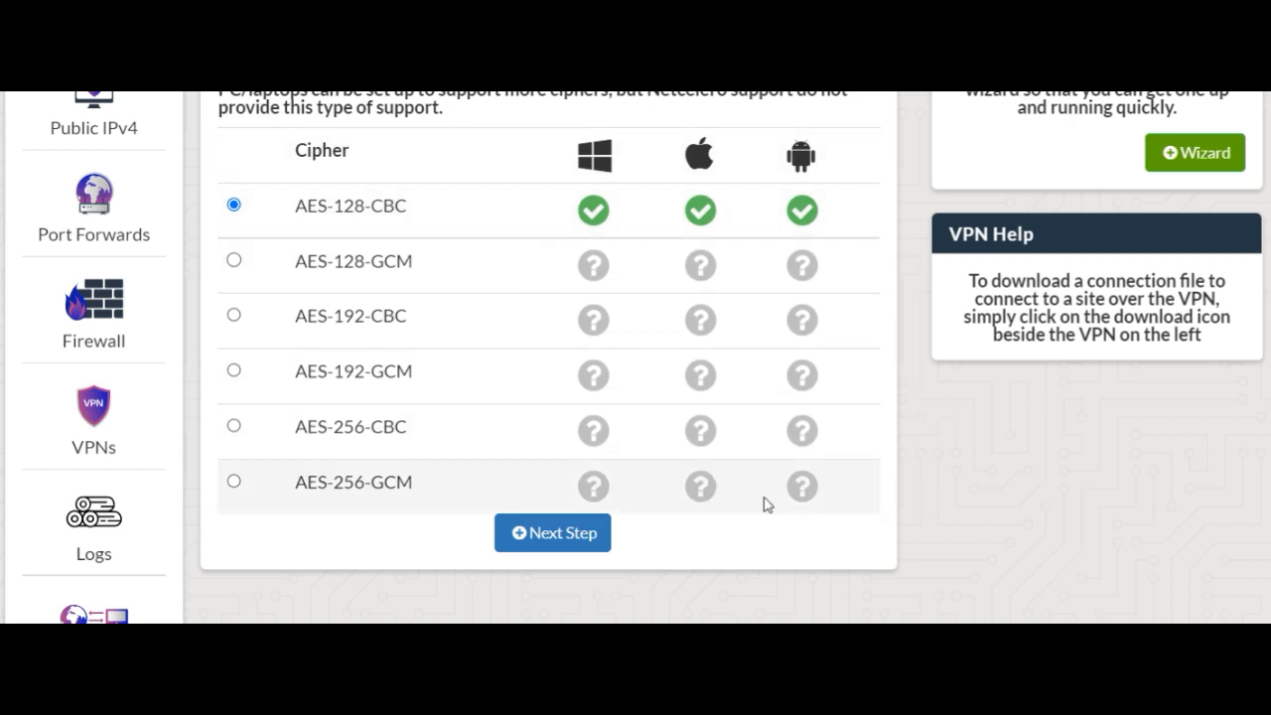
left_click(522, 536)
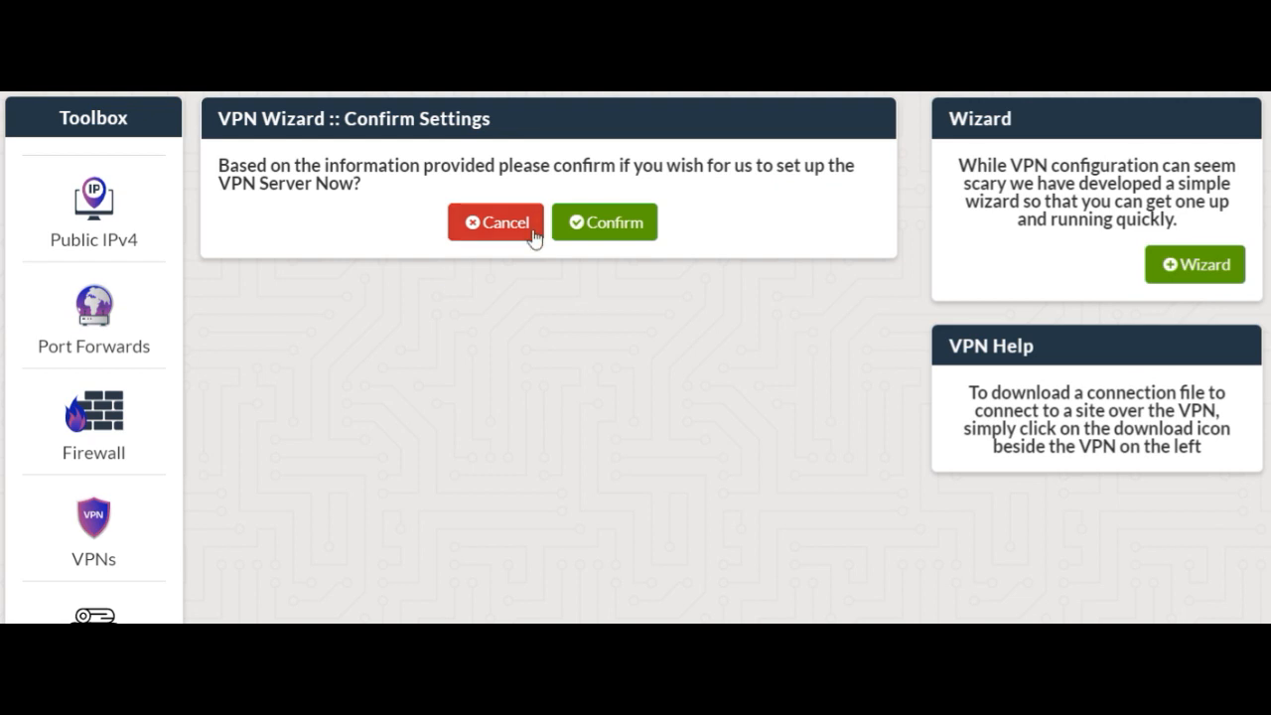
left_click(599, 227)
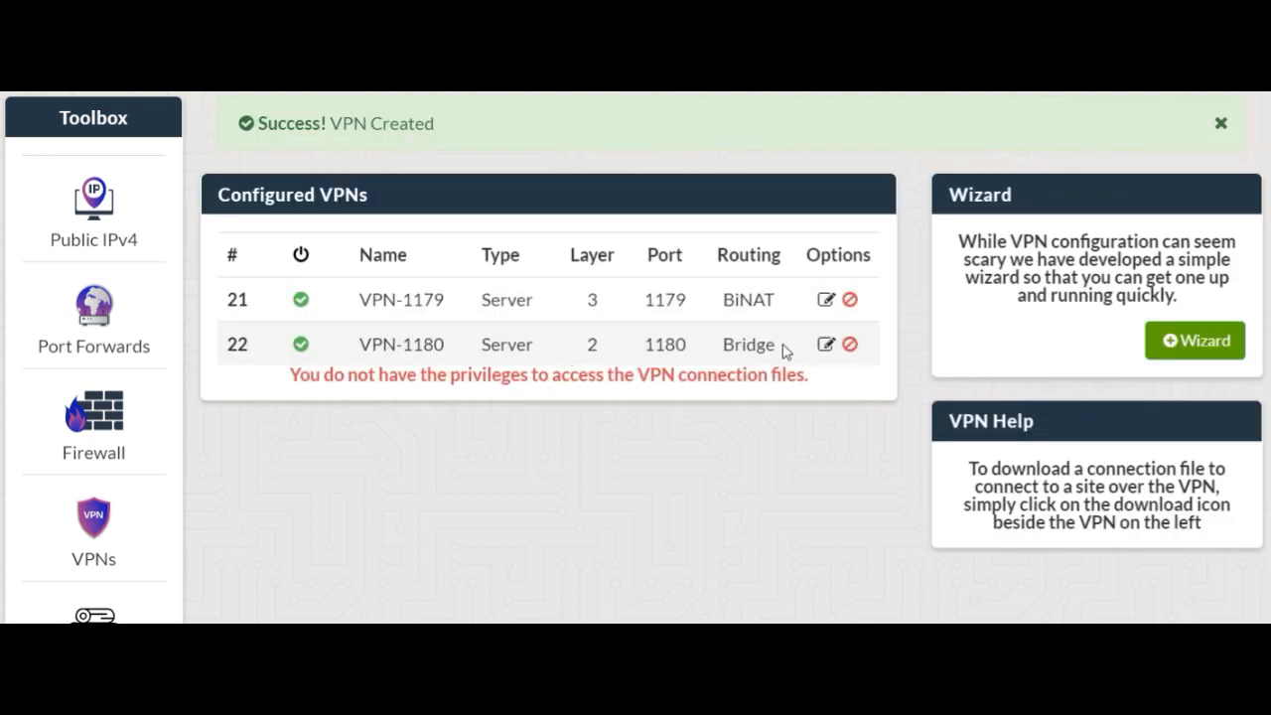
left_click_drag(784, 355, 332, 338)
left_click(439, 451)
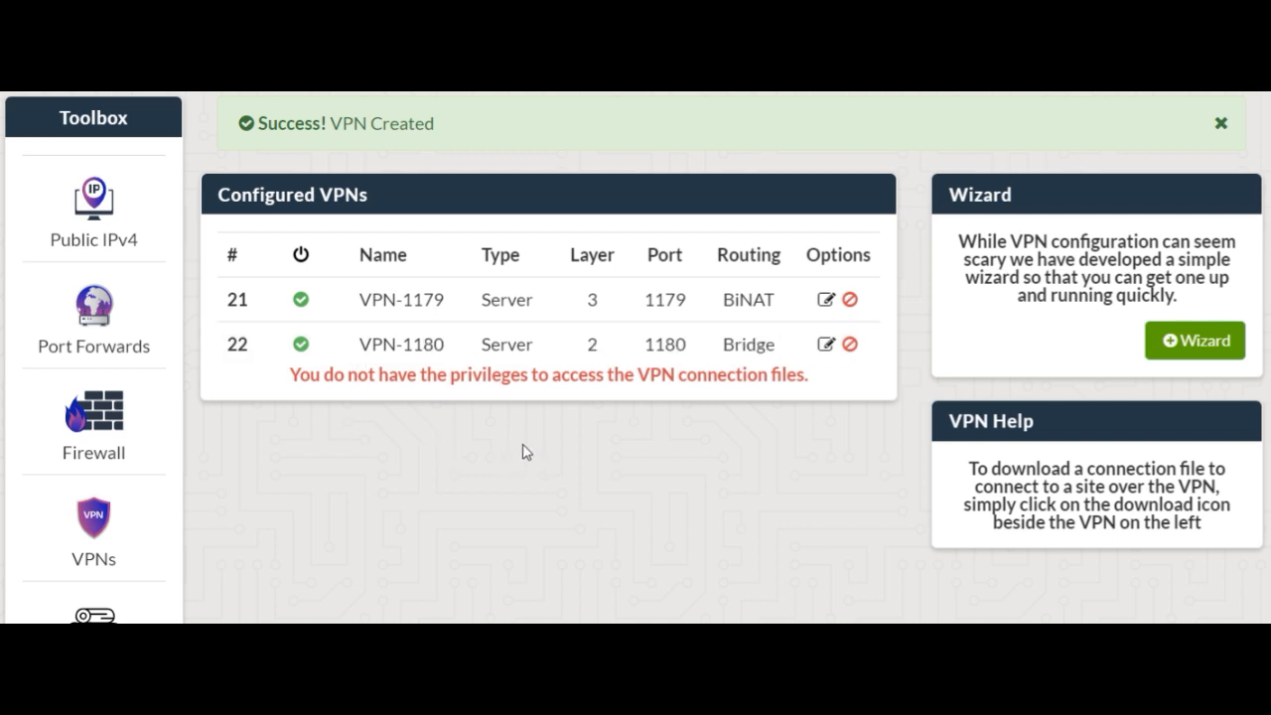
left_click(1221, 123)
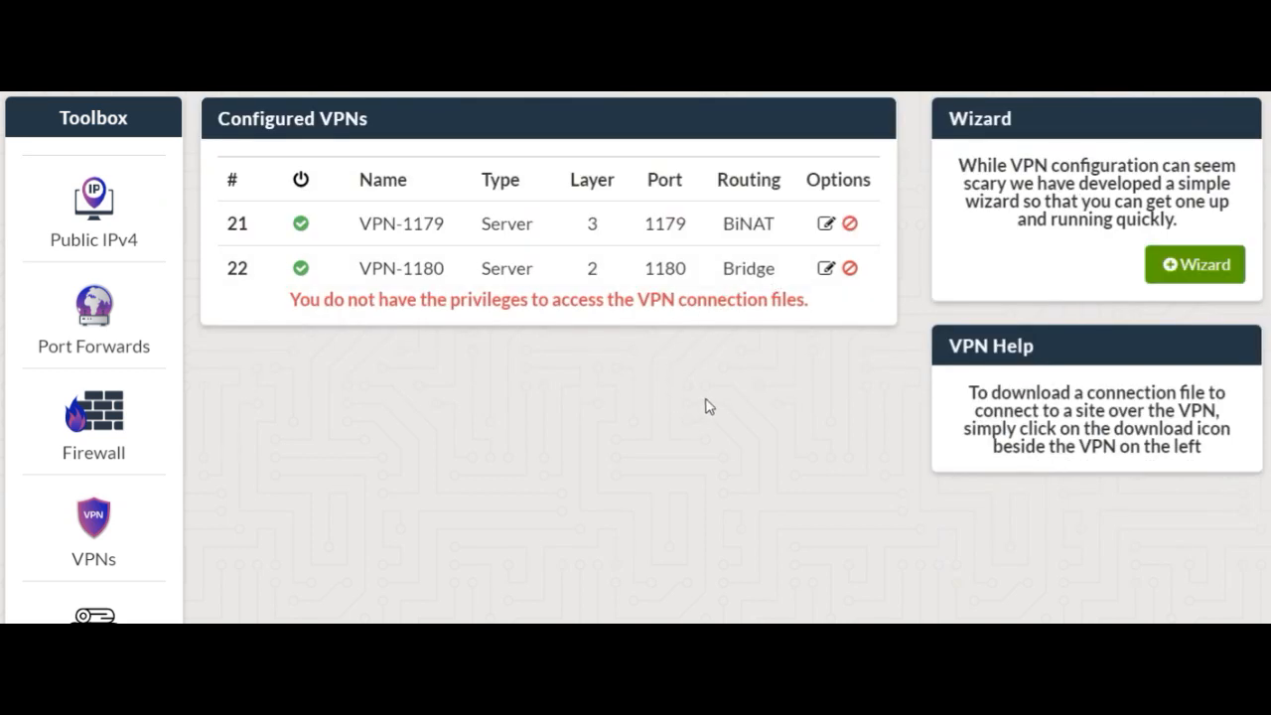
Start another VPN server in the wizard with a Layer 3 connection and the Fully Routed method
left_click(1188, 265)
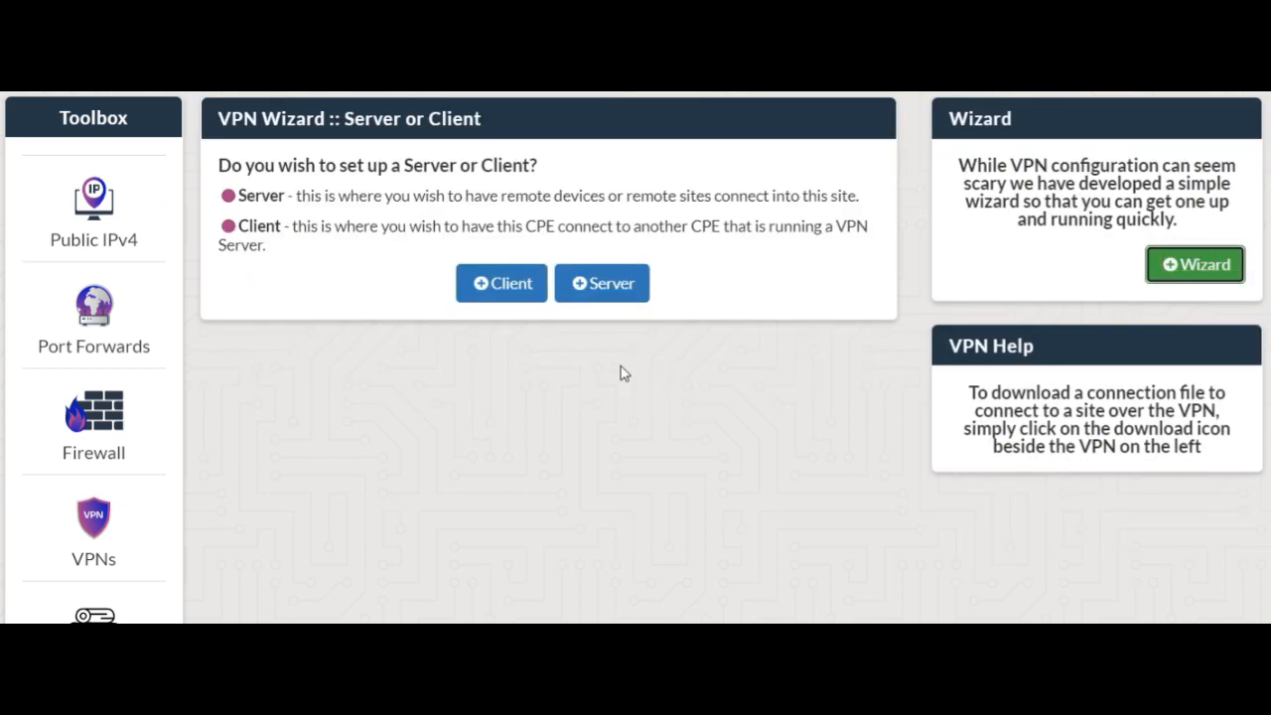
left_click(593, 286)
left_click(603, 448)
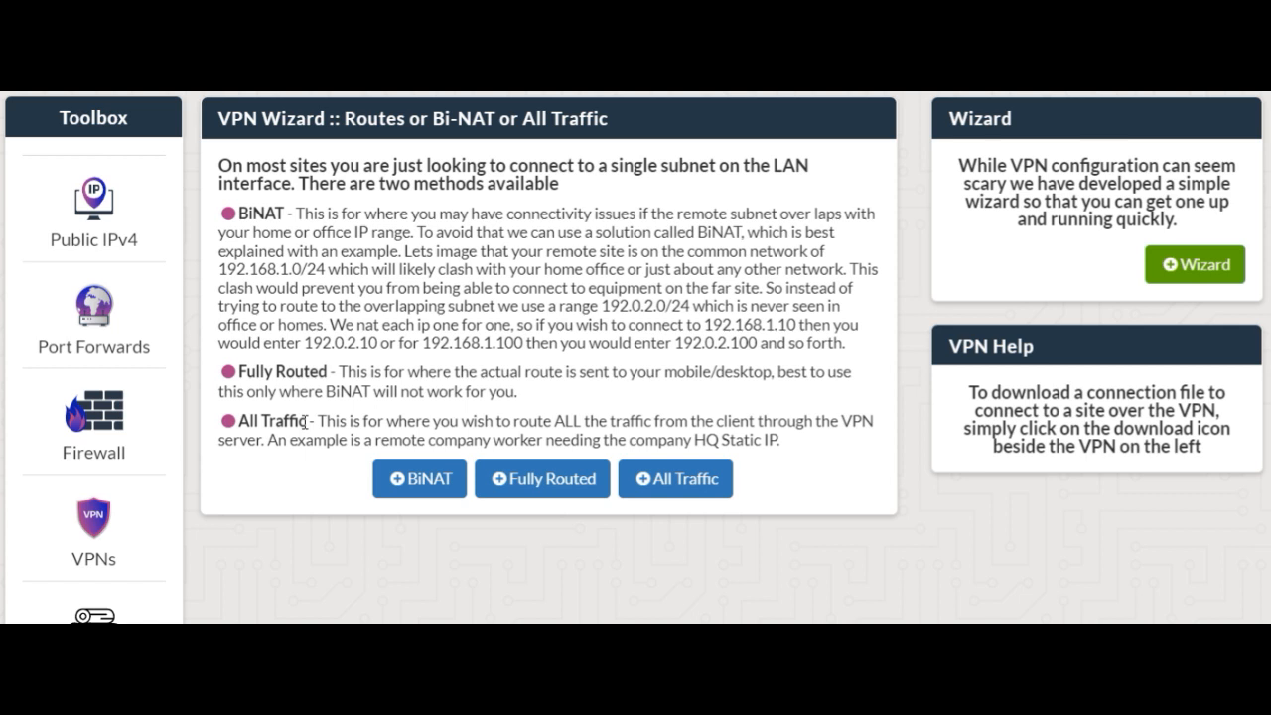
left_click_drag(239, 372, 330, 373)
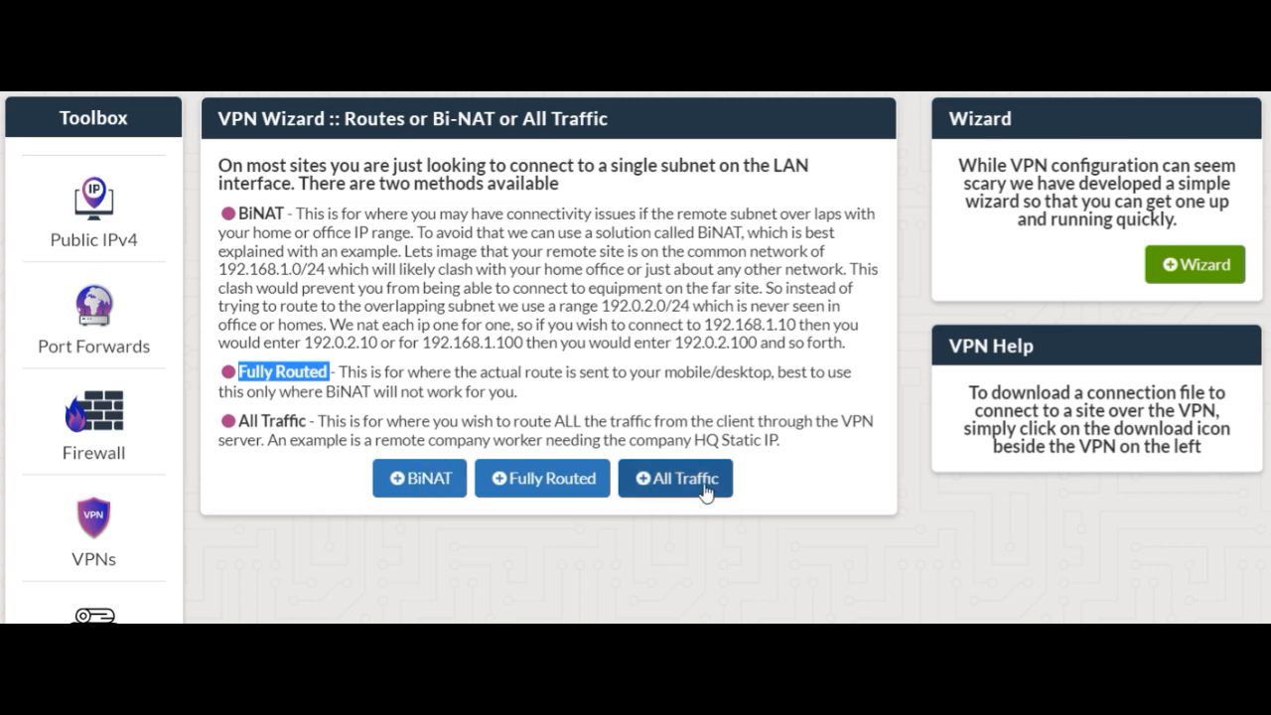
left_click(562, 478)
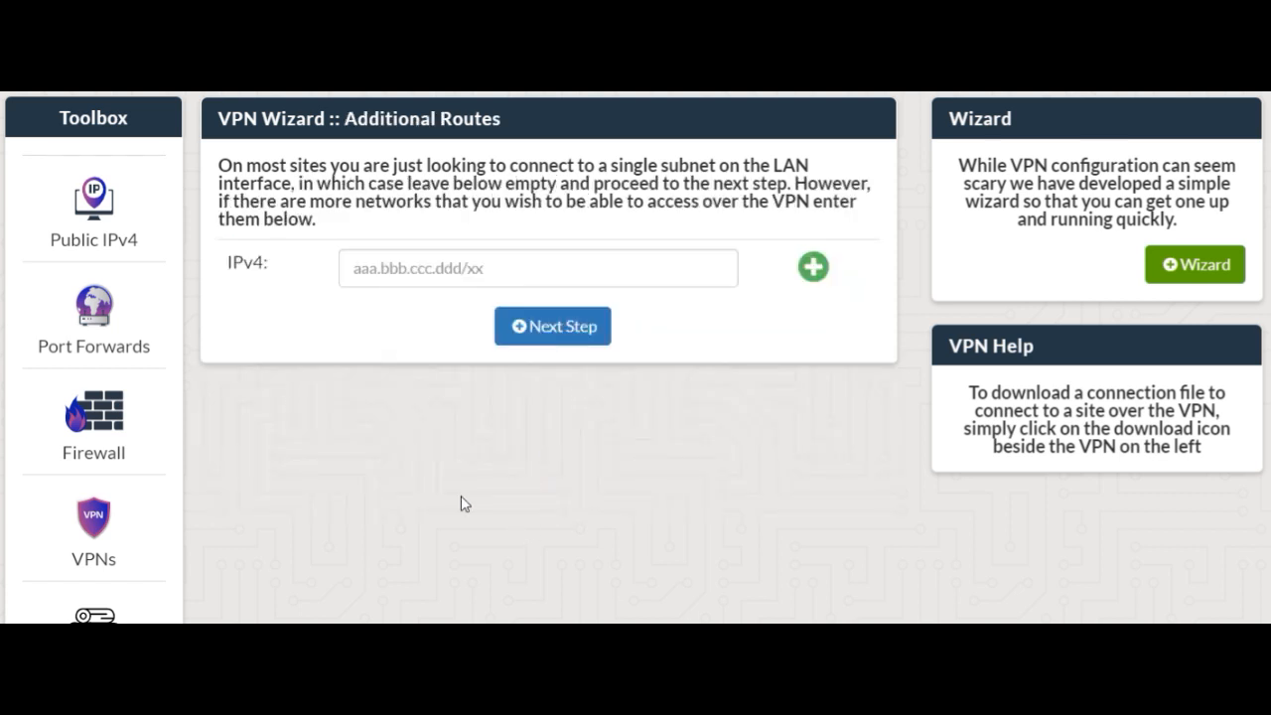
Enter 172.20.0.0/21 as the only additional IPv4 route and proceed to the encryption level
left_click(387, 274)
type("172")
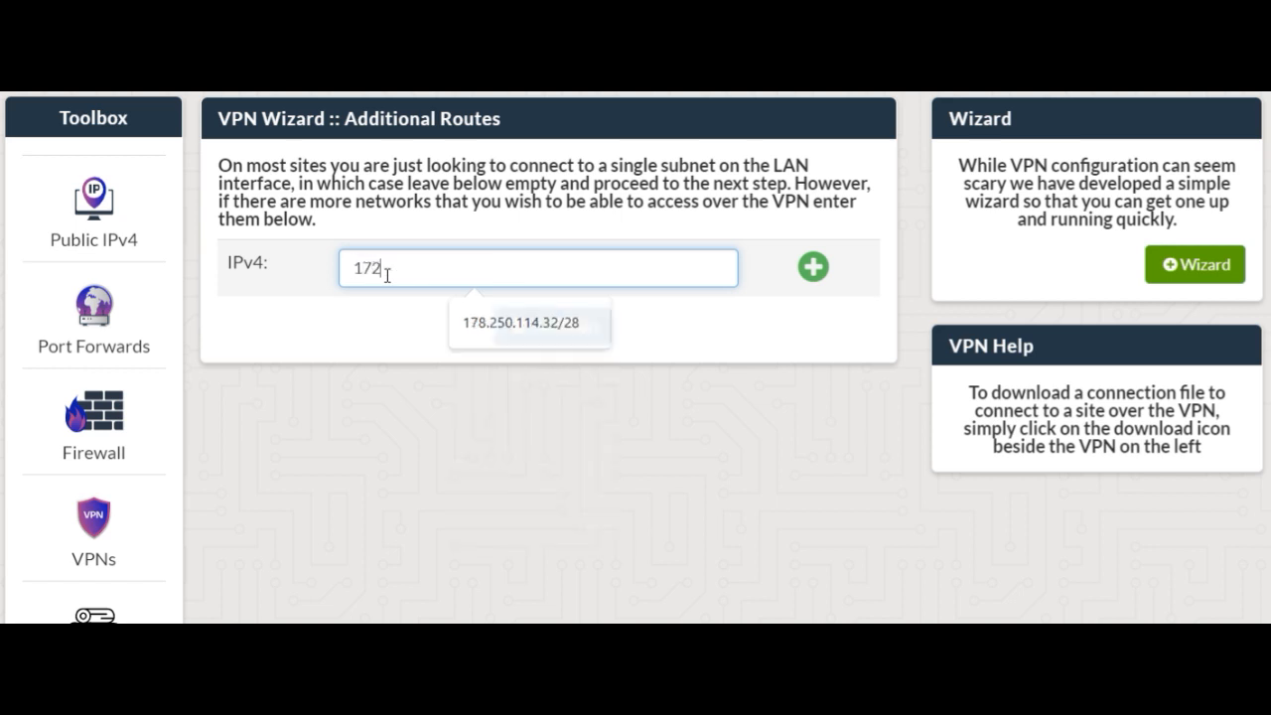
type(".20.0.")
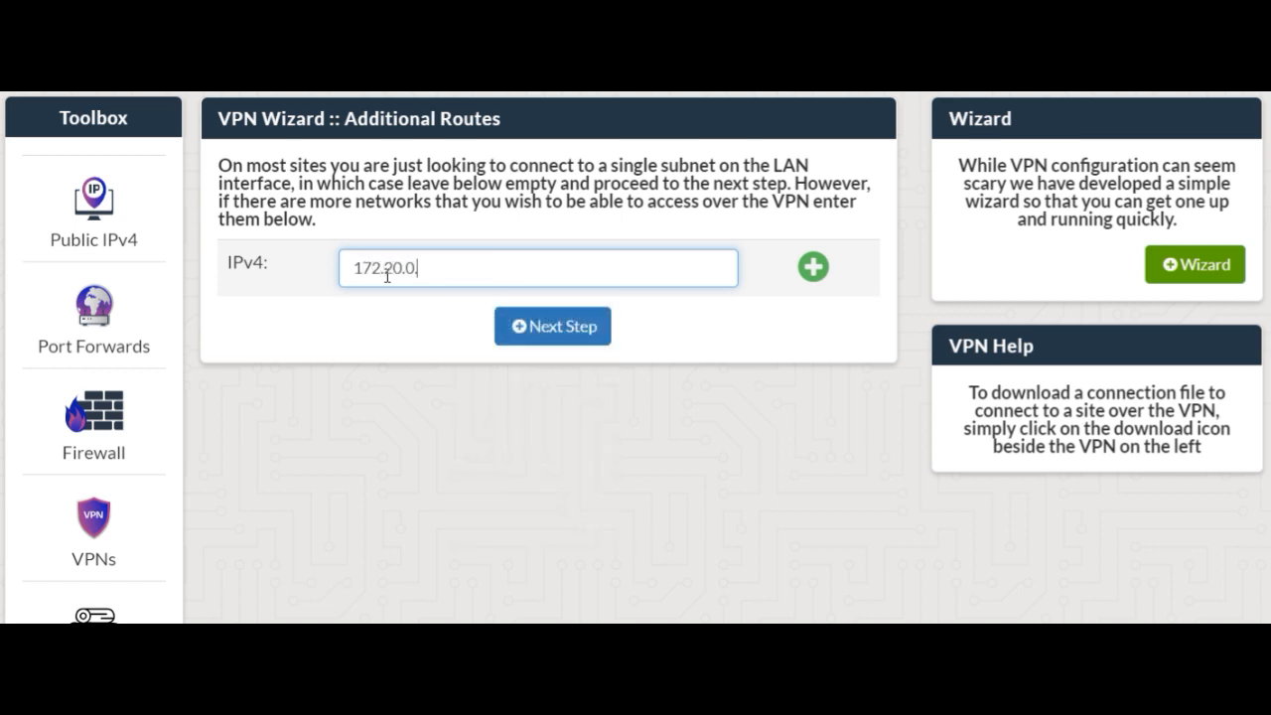
type("0/21")
left_click(821, 269)
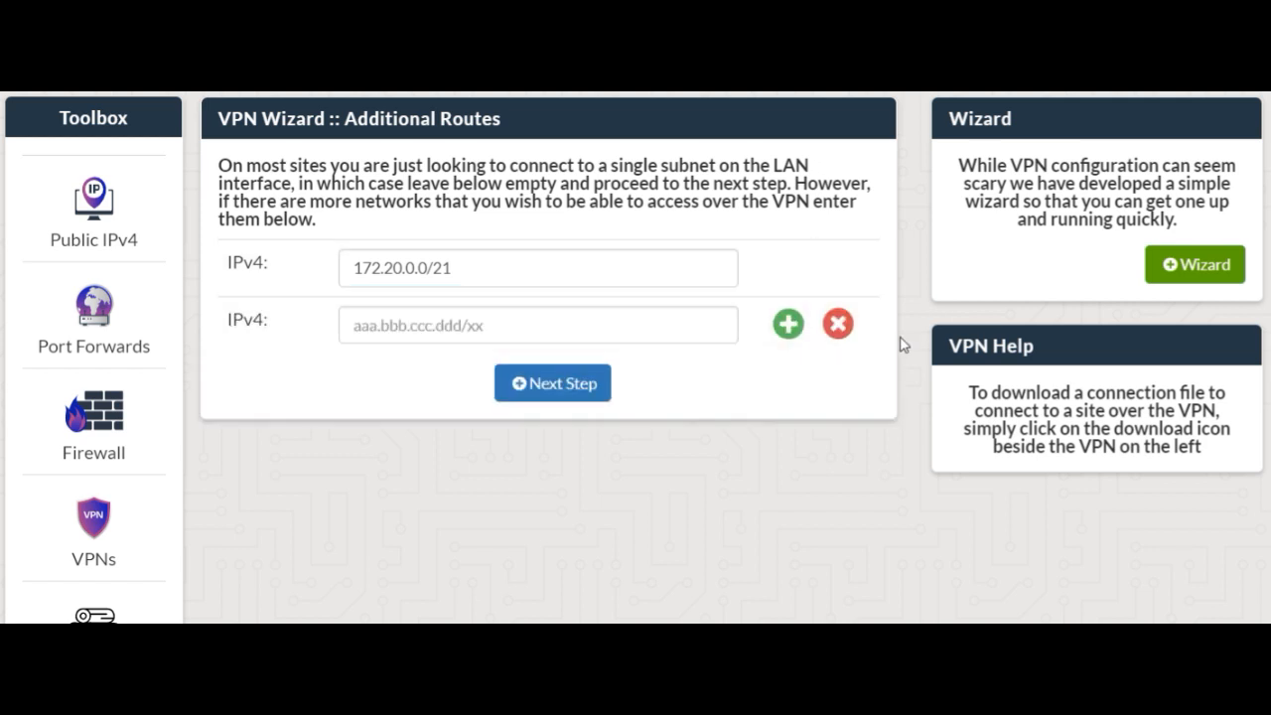
left_click(837, 325)
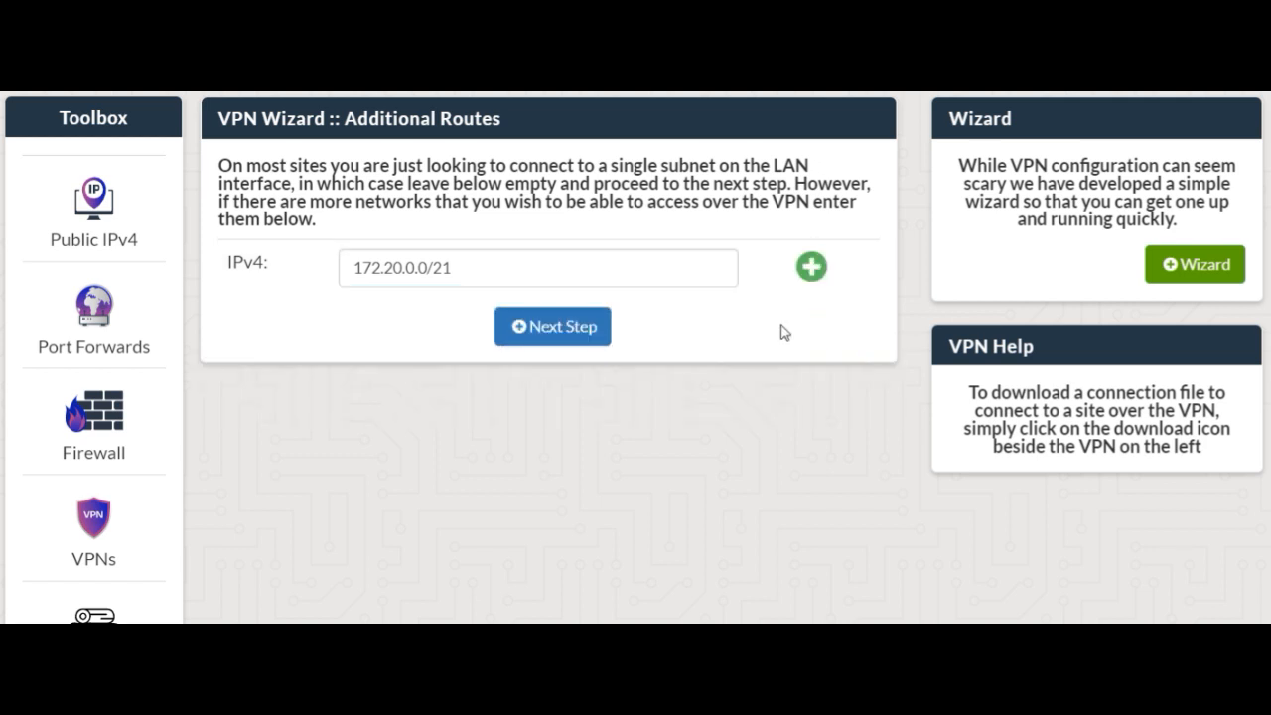
left_click(546, 324)
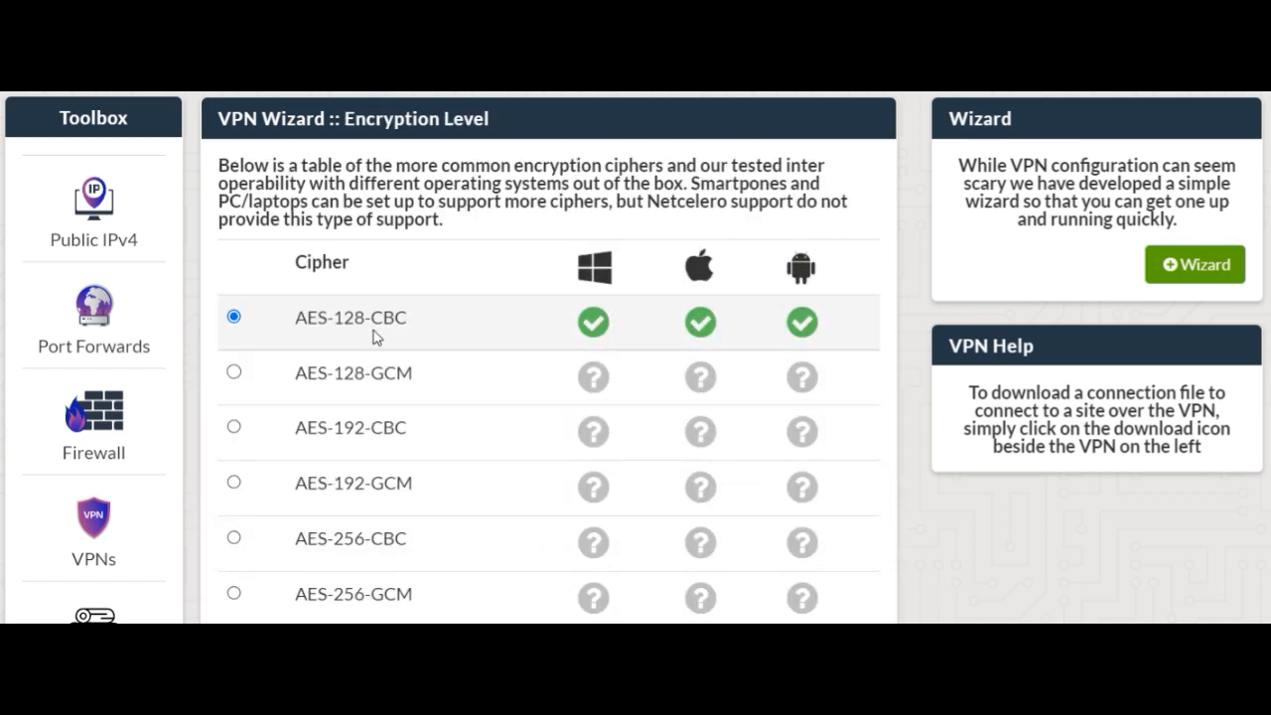
Create the Layer 3 routed VPN server with the AES-128-CBC cipher and dismiss the success notice
scroll(294, 381, "down", 2)
left_click(544, 524)
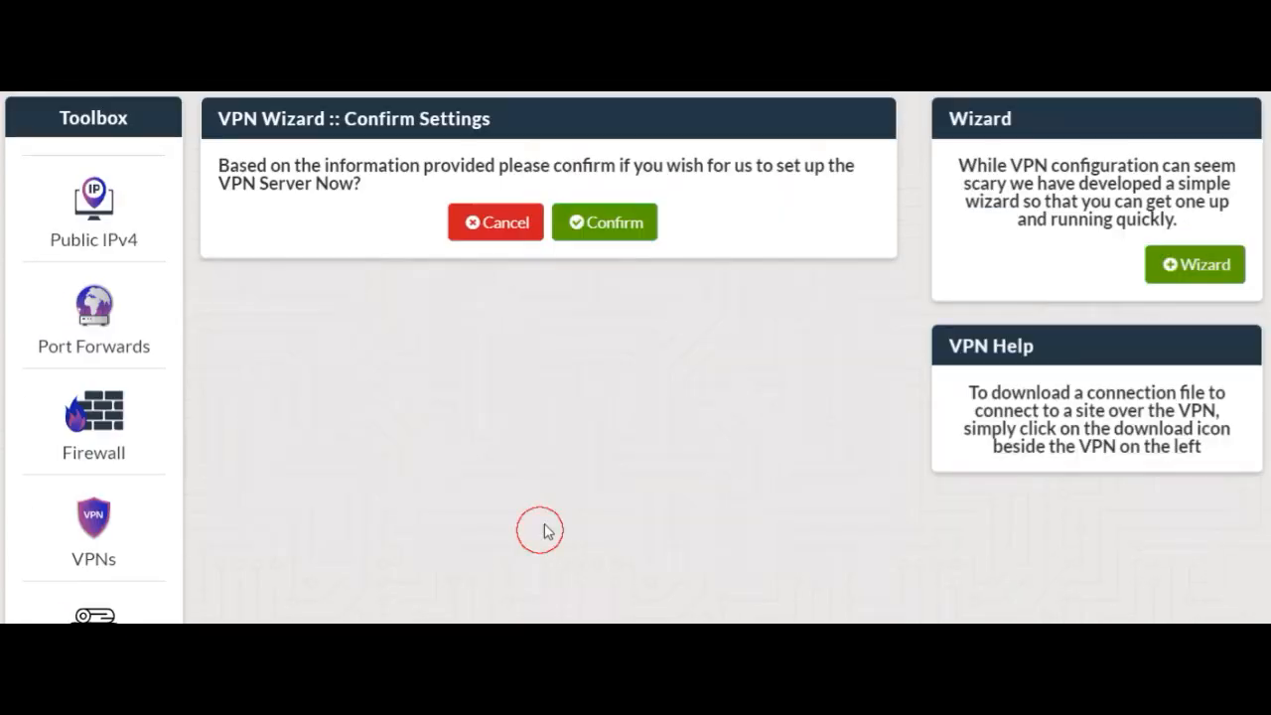
left_click(625, 241)
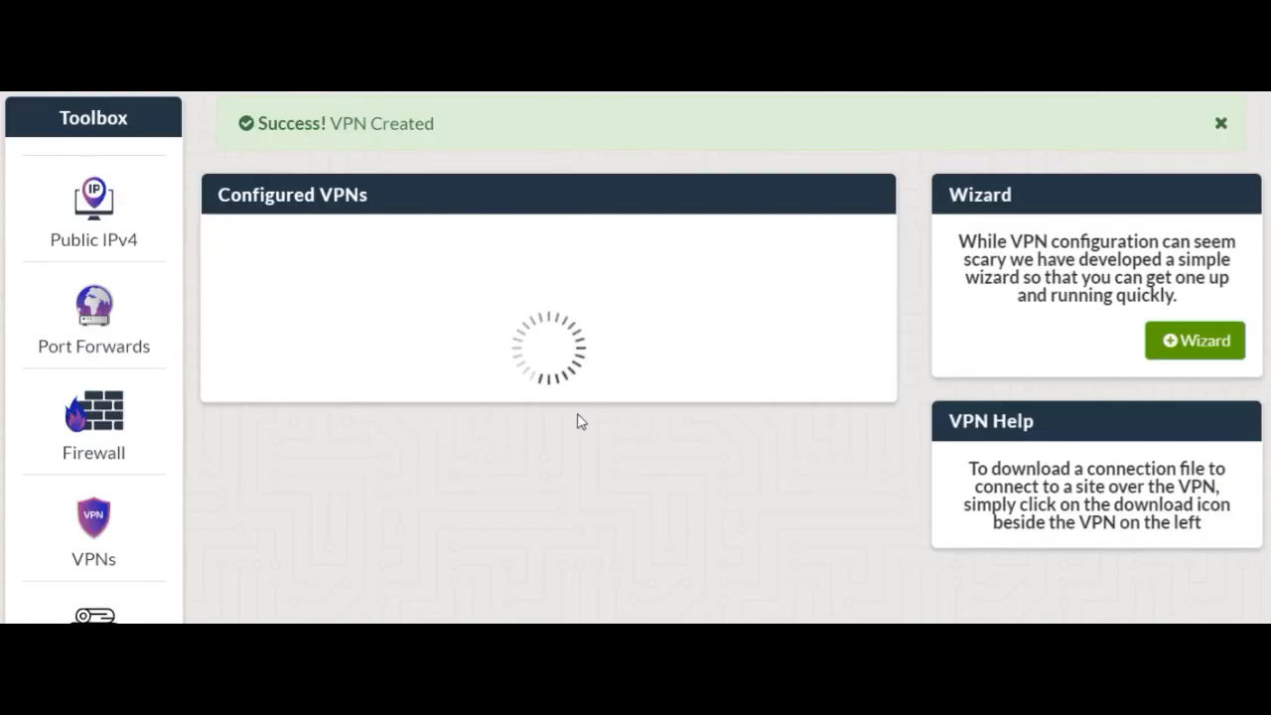
left_click(1220, 123)
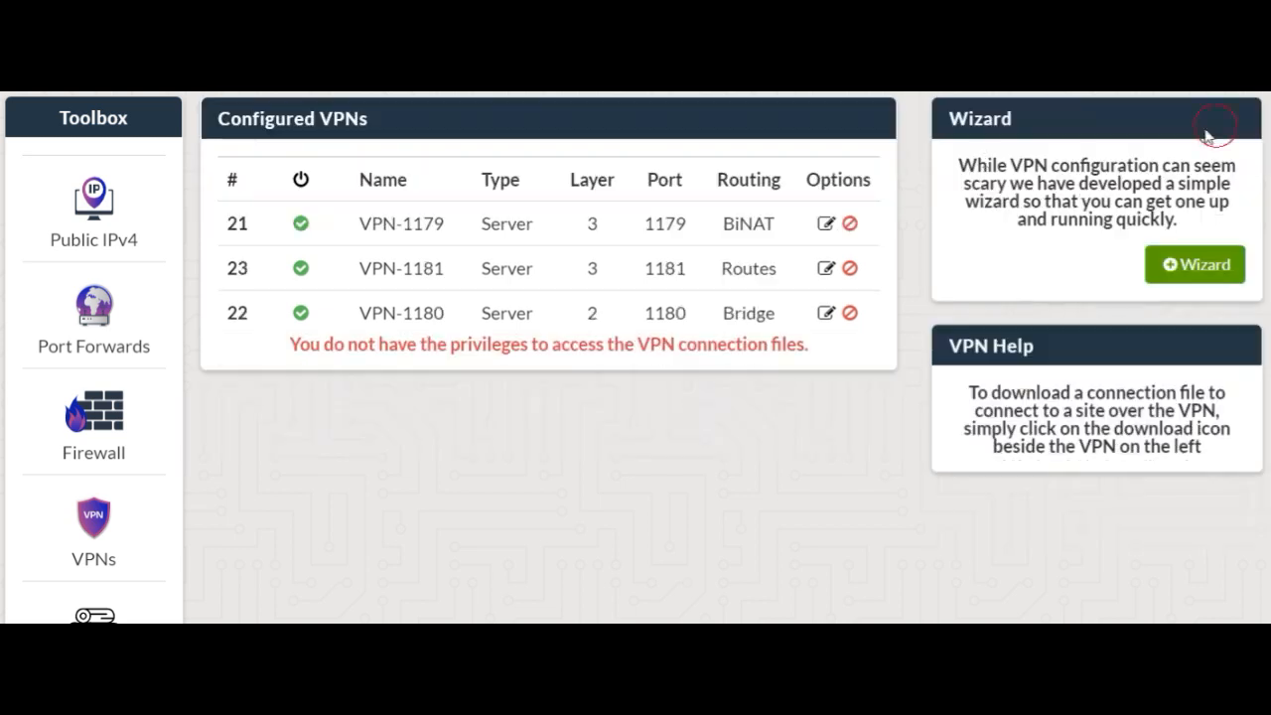
Review the configuration details of the Layer 2 bridge VPN, including its port, cipher, bridge interface and client IPv4 range
left_click_drag(789, 273, 356, 269)
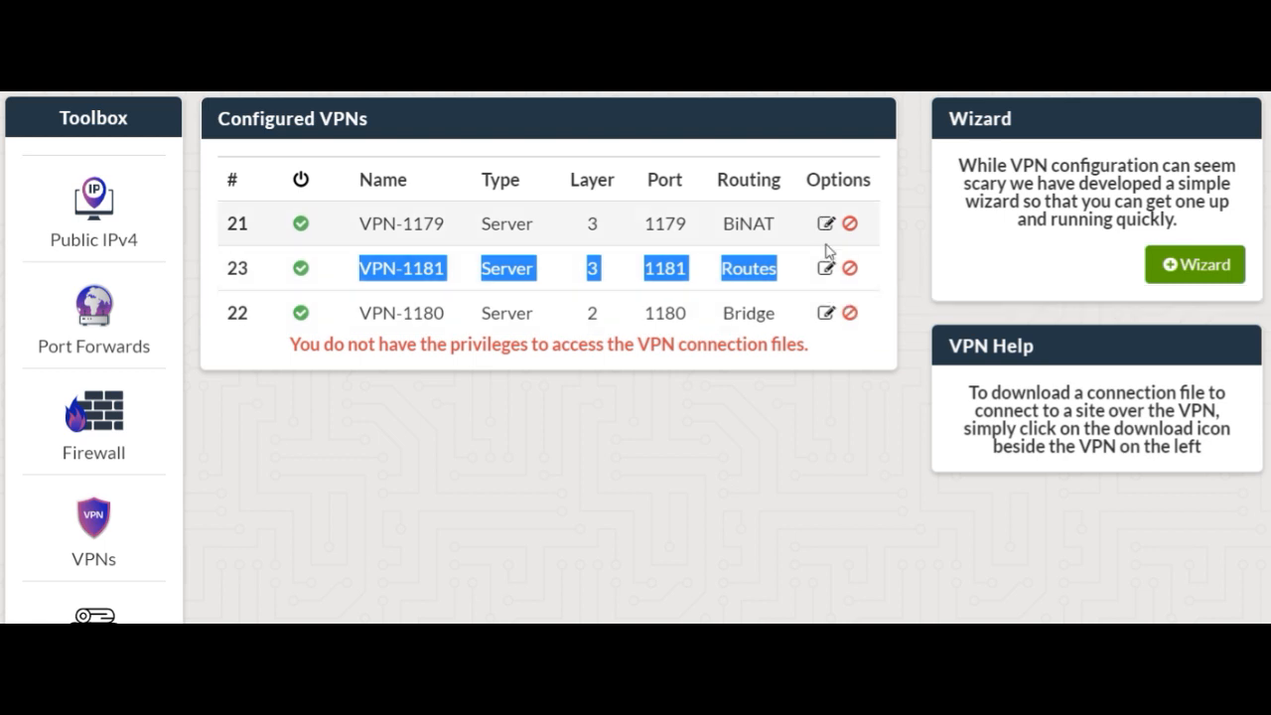
left_click(826, 313)
scroll(371, 358, "down", 3)
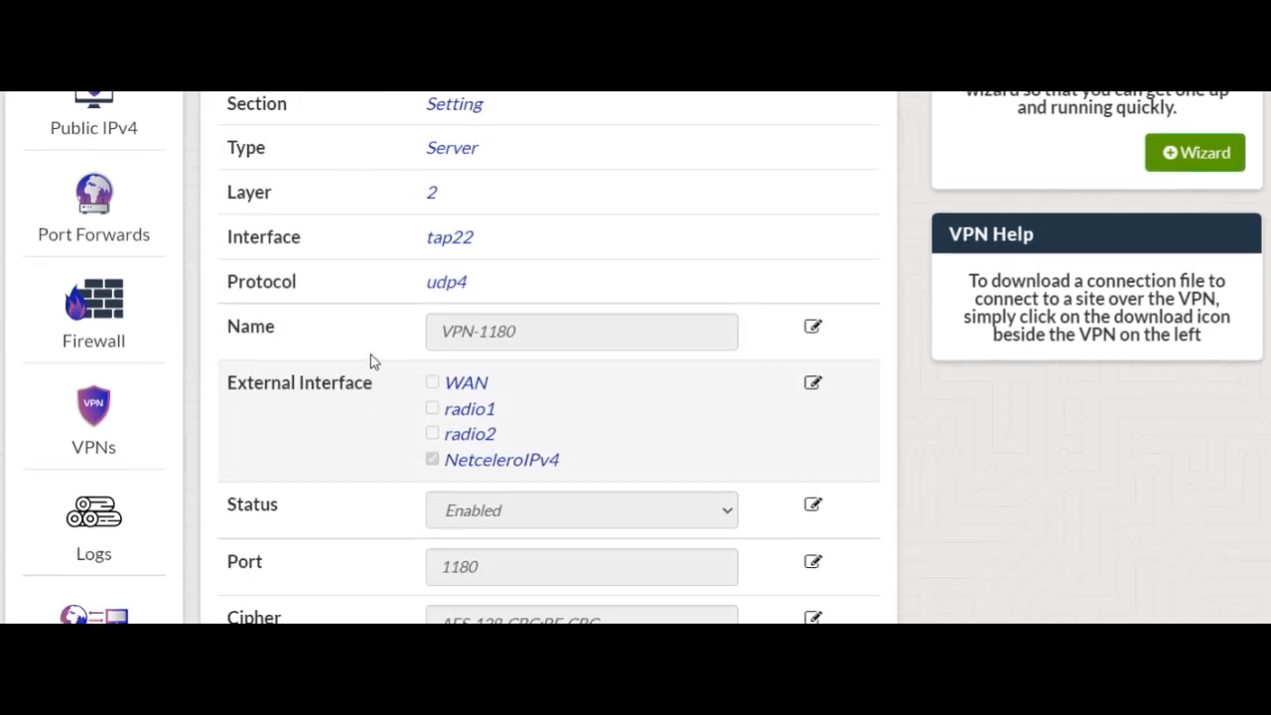
scroll(406, 477, "down", 3)
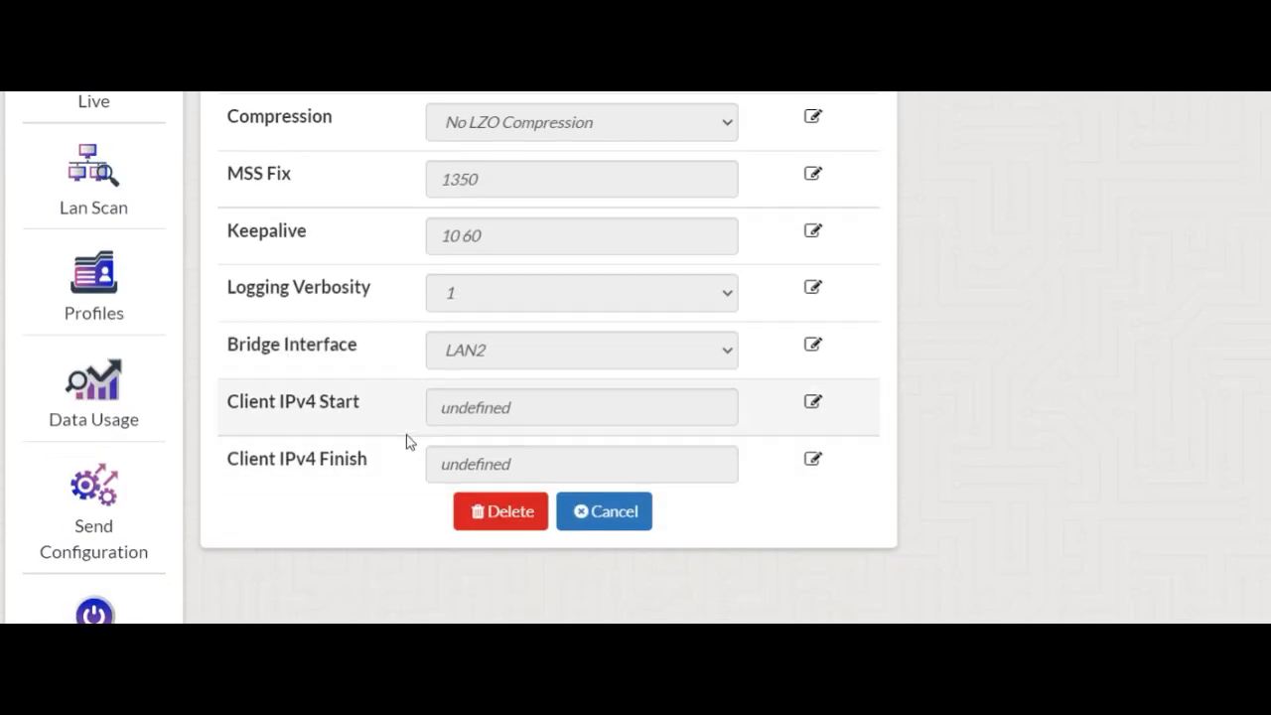
scroll(406, 442, "up", 1)
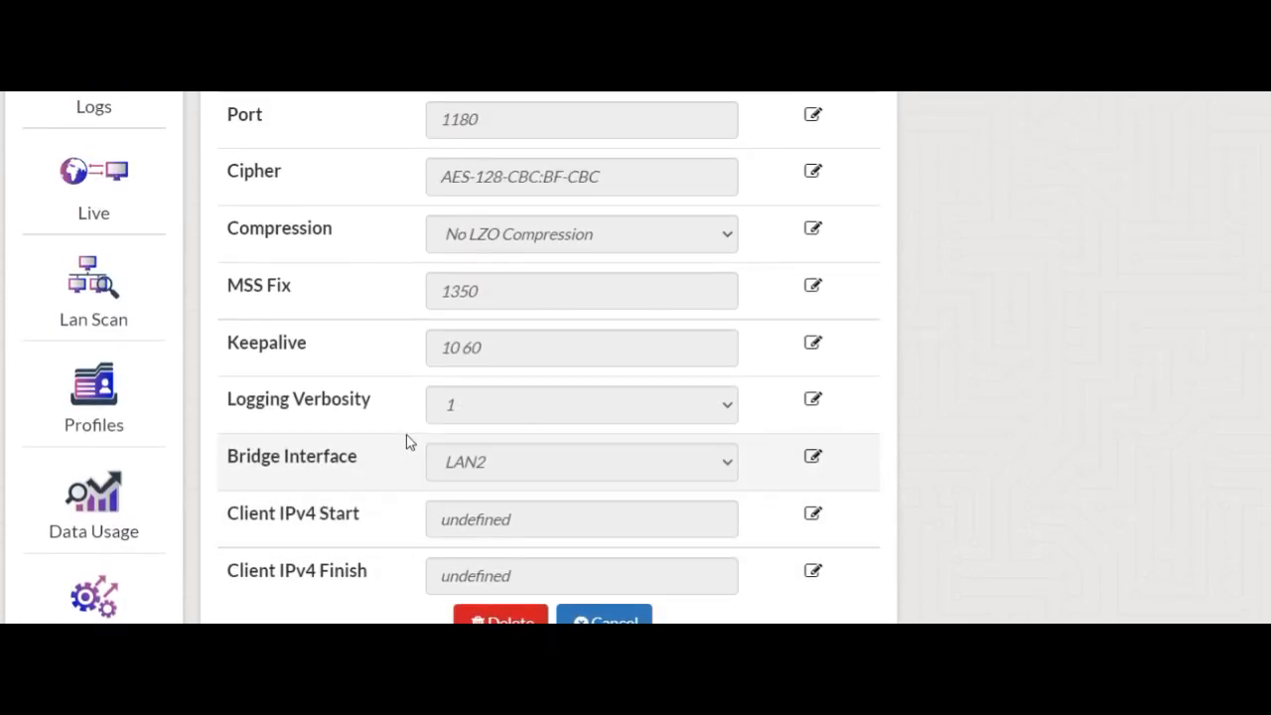
scroll(406, 442, "up", 5)
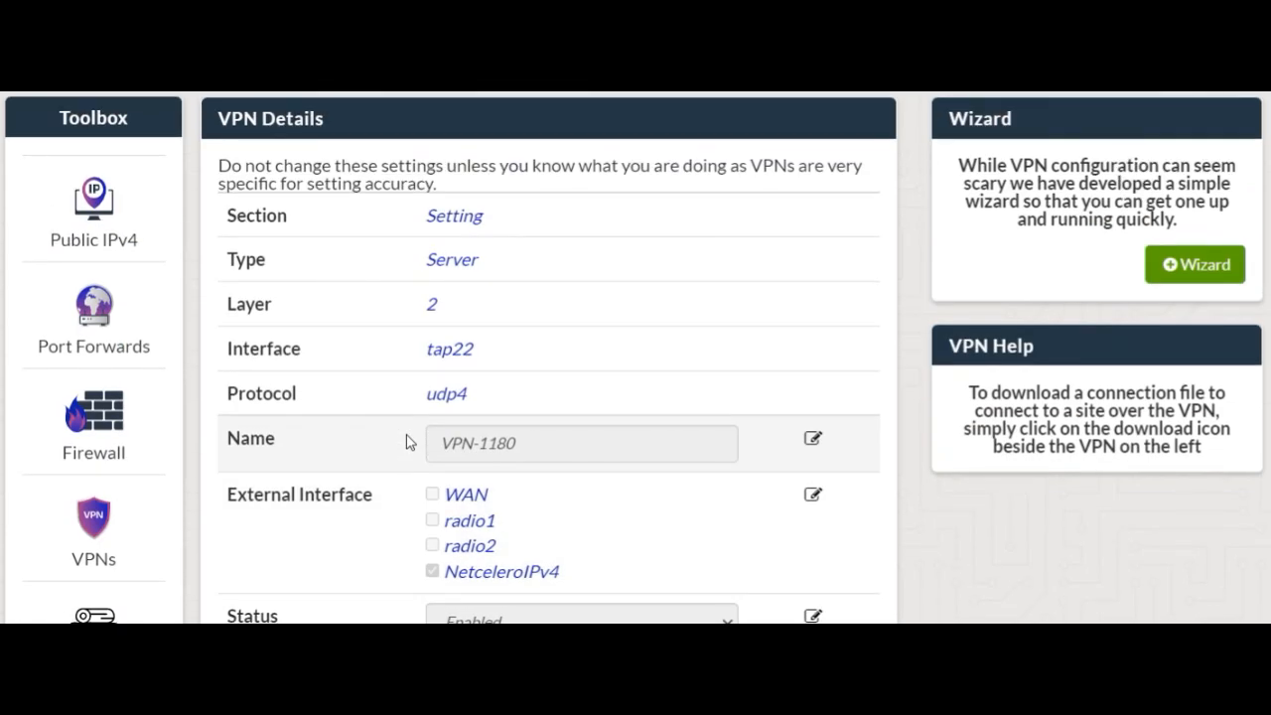
scroll(805, 414, "down", 7)
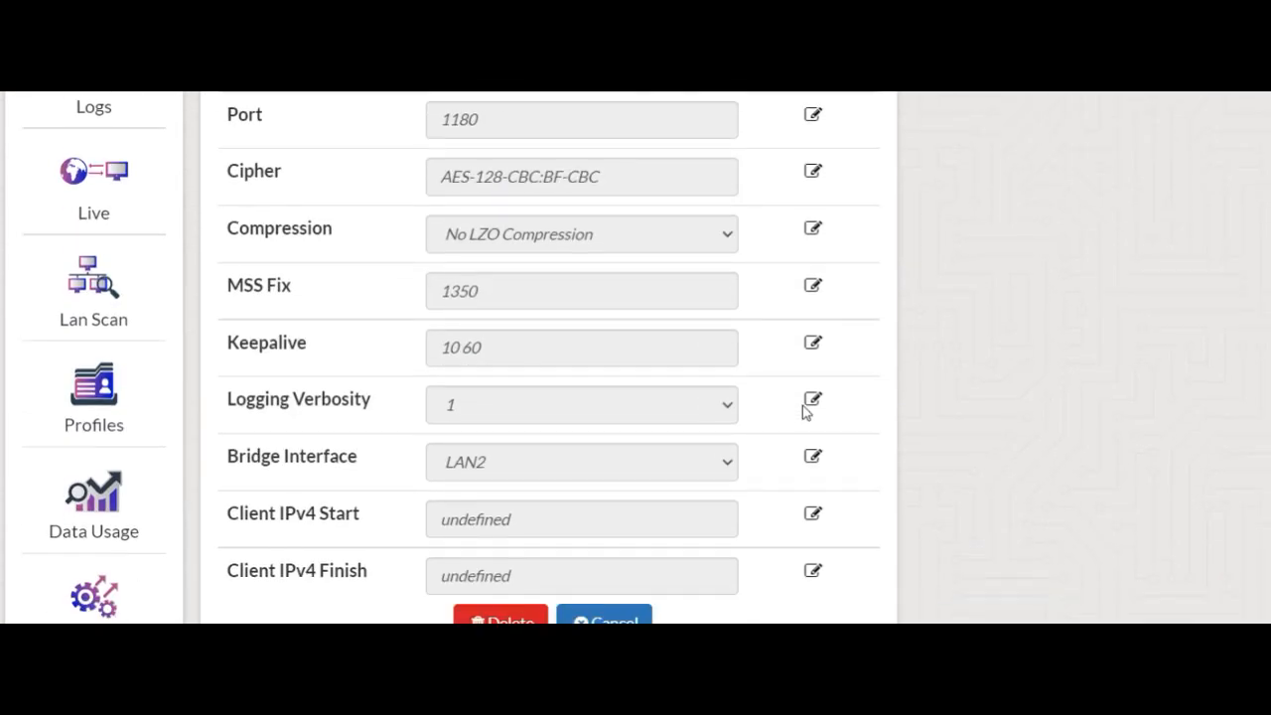
left_click(613, 290)
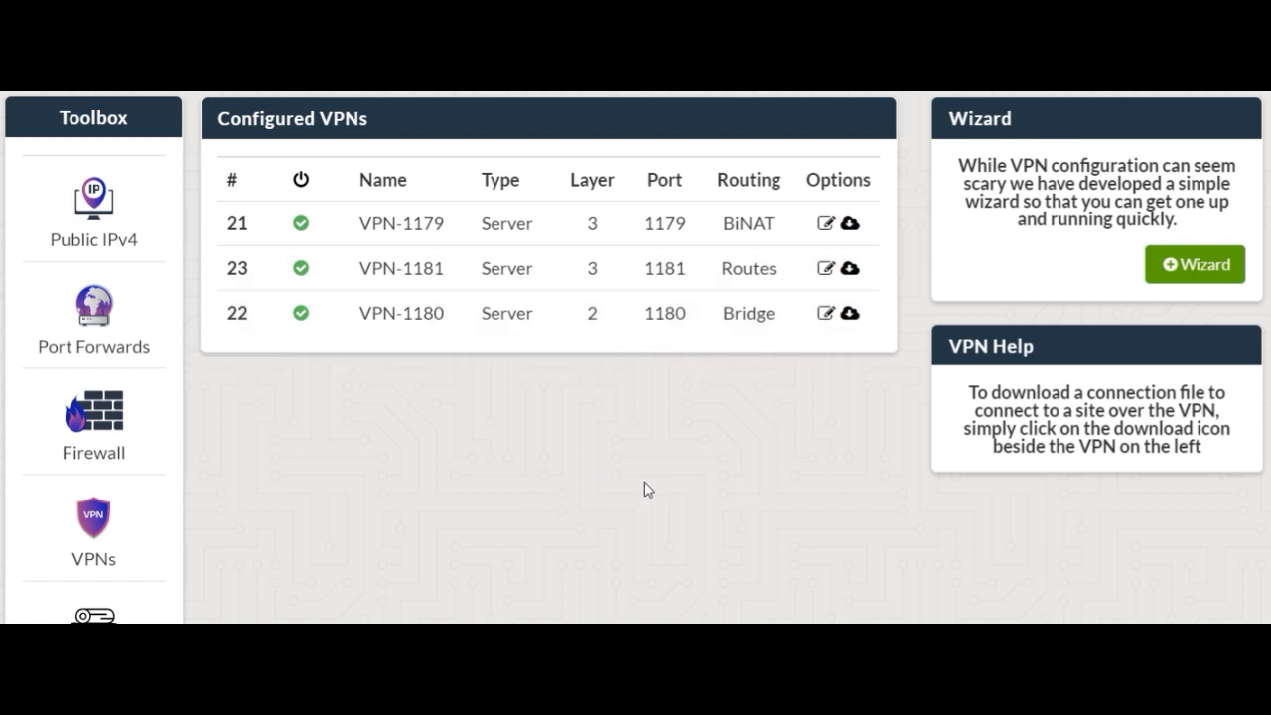
Open the client download details for the BiNAT VPN and show the links to the VPN programs
left_click(847, 224)
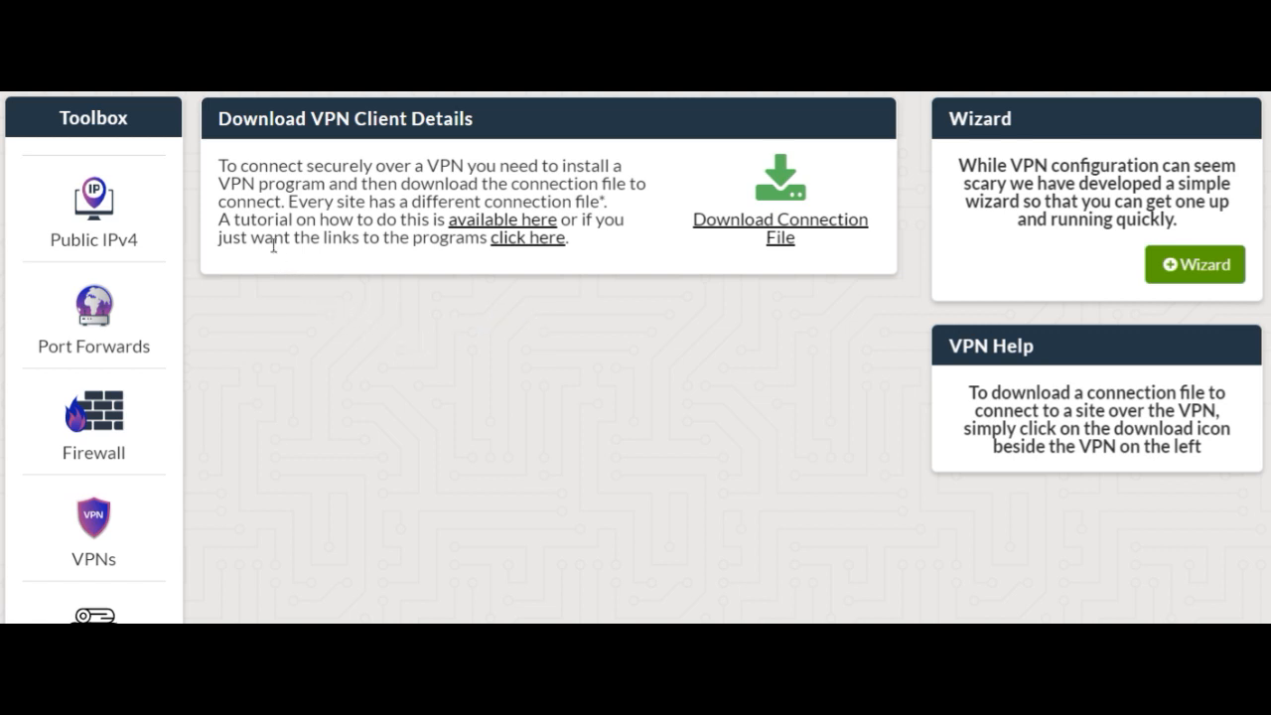
left_click(524, 241)
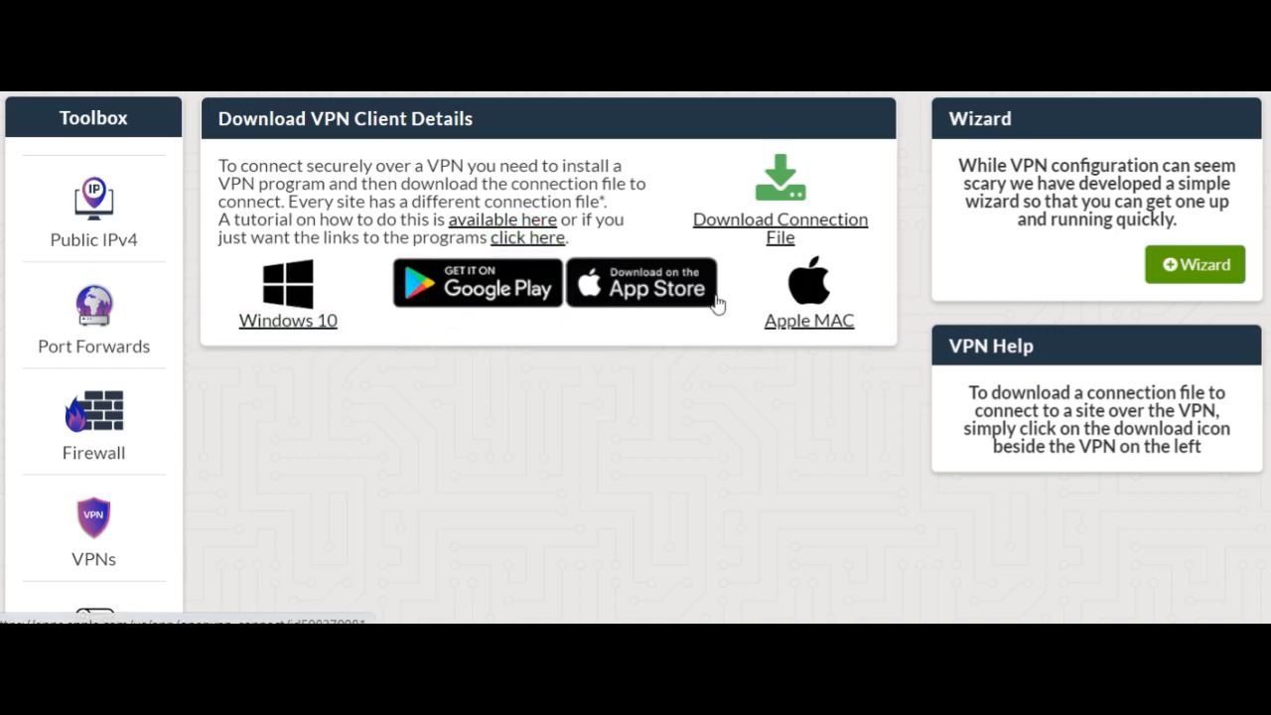